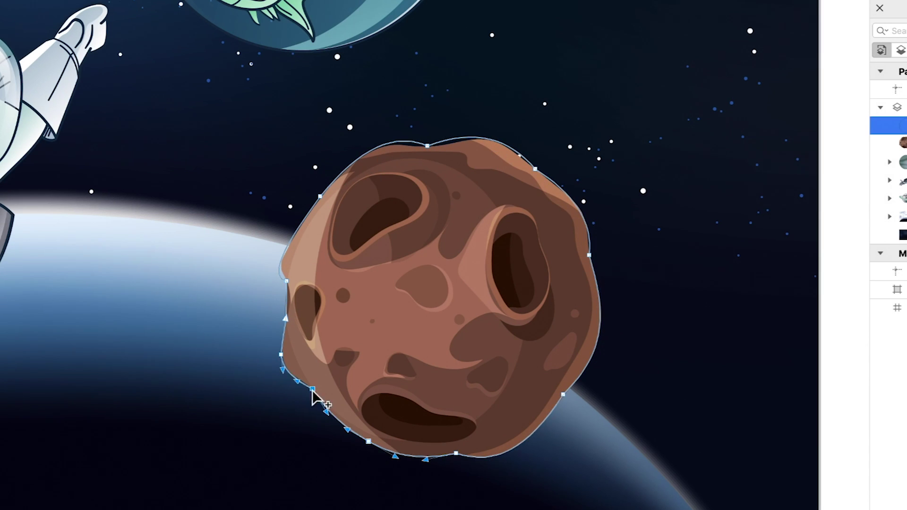
Convert the node on the asteroid's left edge to a Smooth node from its context menu
right_click(286, 282)
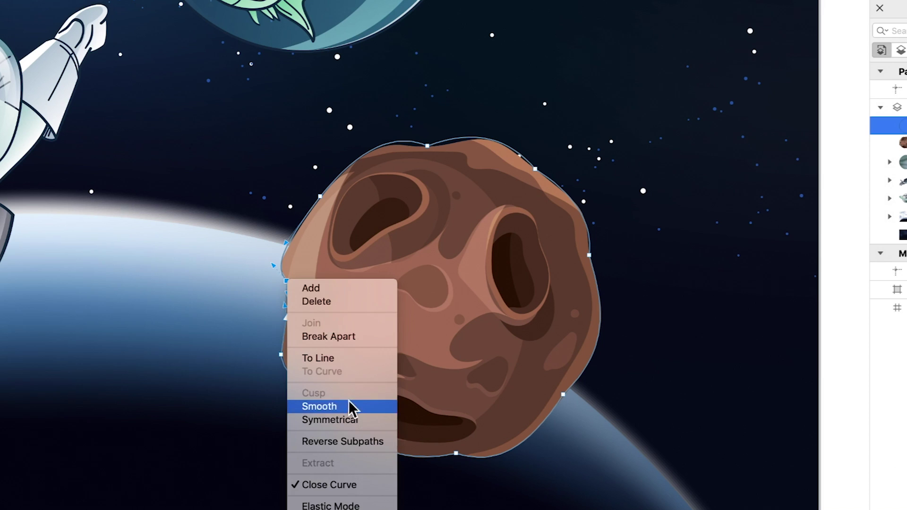
click(352, 407)
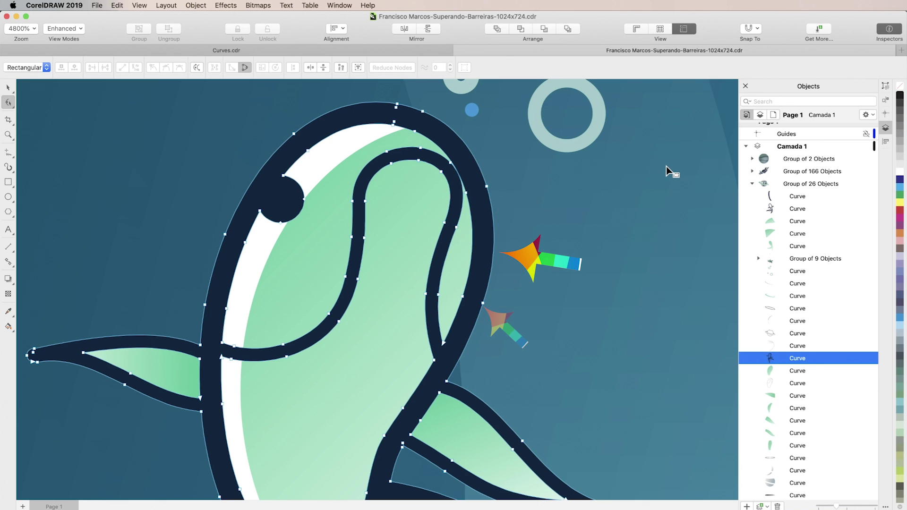
Reshape the whale's head outline by dragging the control handles around its node
click(488, 187)
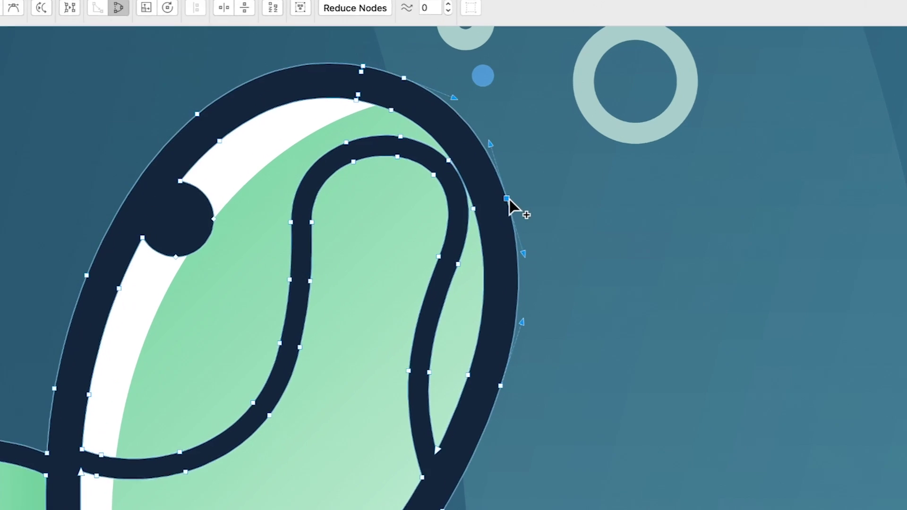
drag(531, 147, 531, 147)
drag(535, 272, 514, 286)
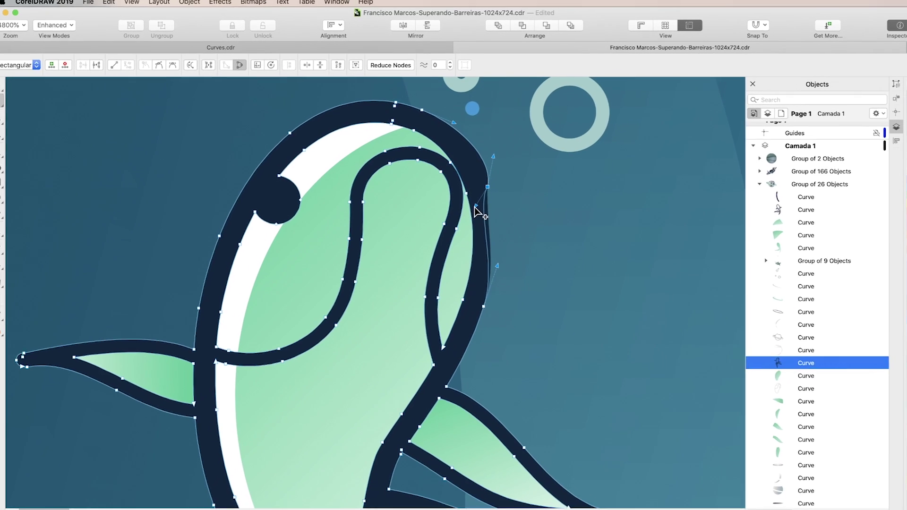
Draw a straight line right of the whale and tilt it by raising its right end
key(F5)
click(527, 218)
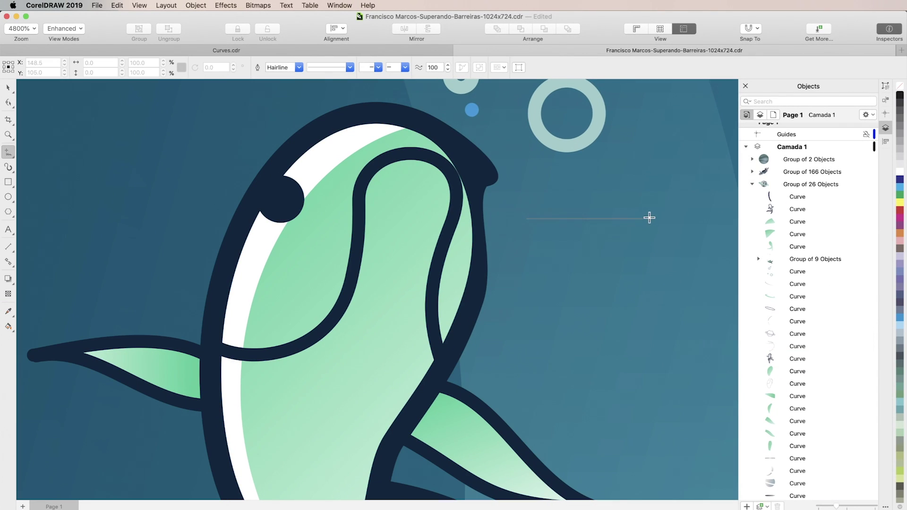
click(661, 219)
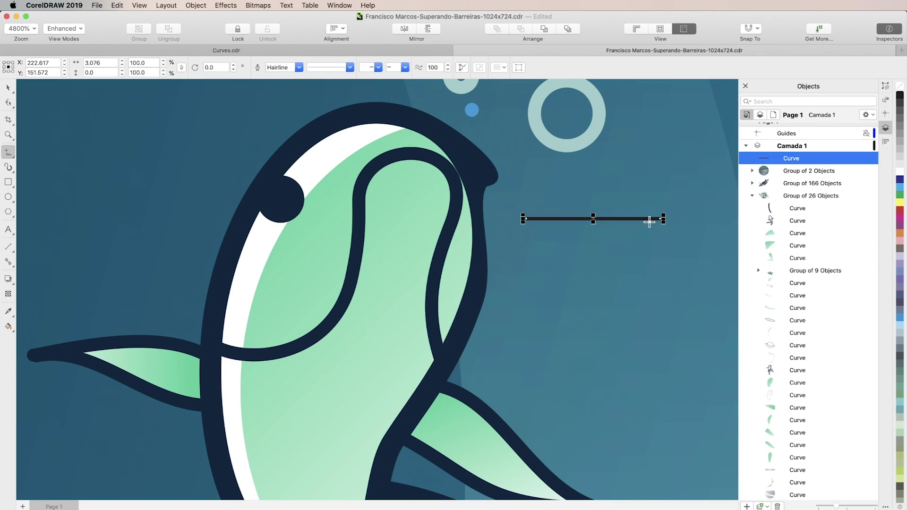
click(8, 104)
drag(661, 218, 678, 197)
Sketch a closed B-Spline curve below the tilted line
key(F5)
click(600, 251)
click(676, 286)
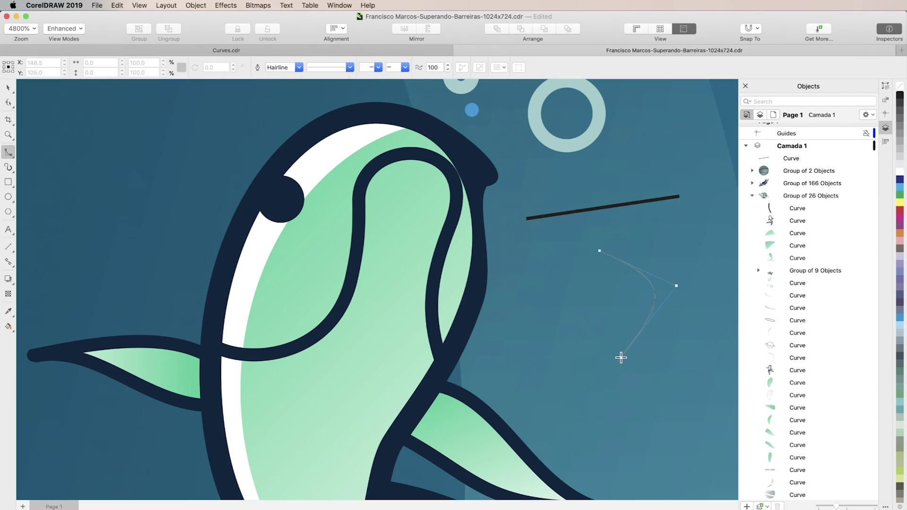
click(619, 357)
click(548, 298)
click(596, 250)
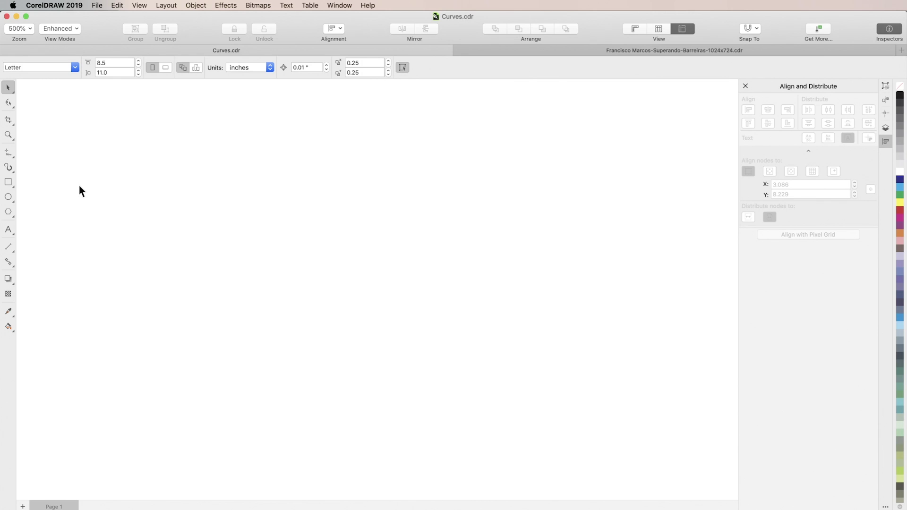
click(8, 152)
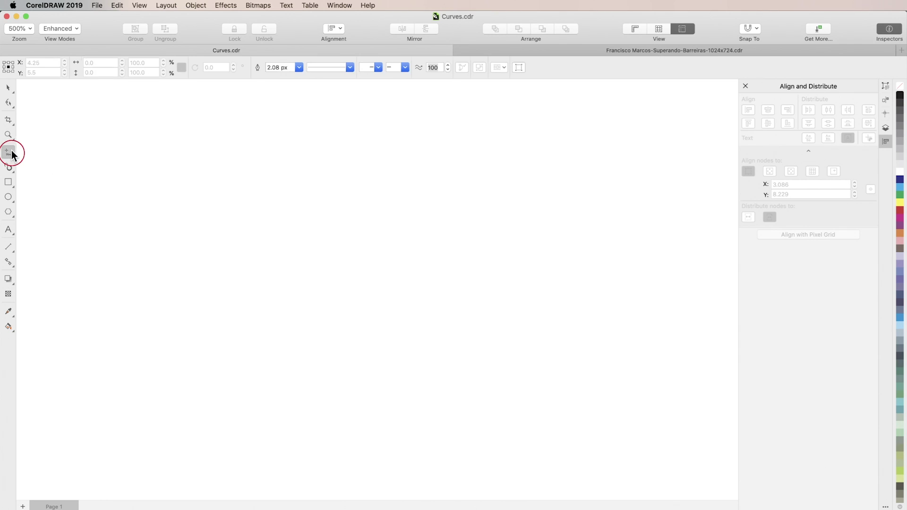
click(209, 210)
click(330, 212)
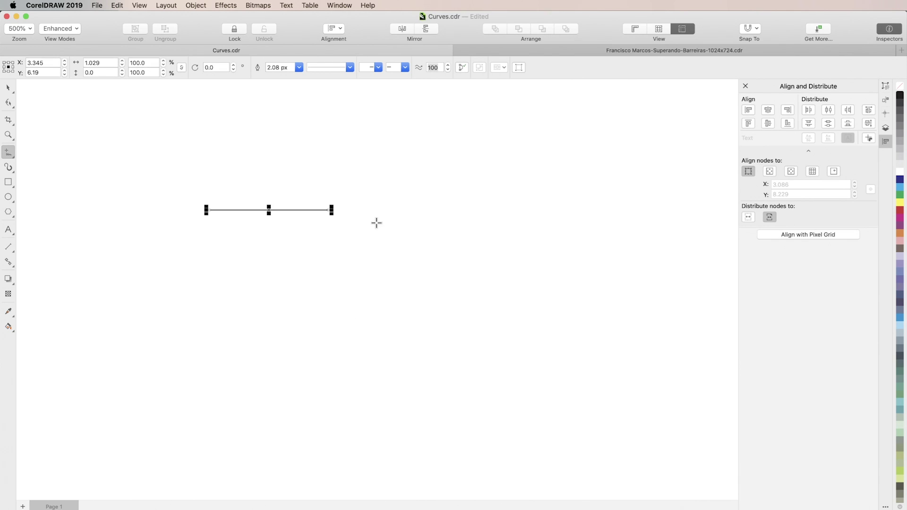
click(209, 244)
click(326, 285)
click(240, 356)
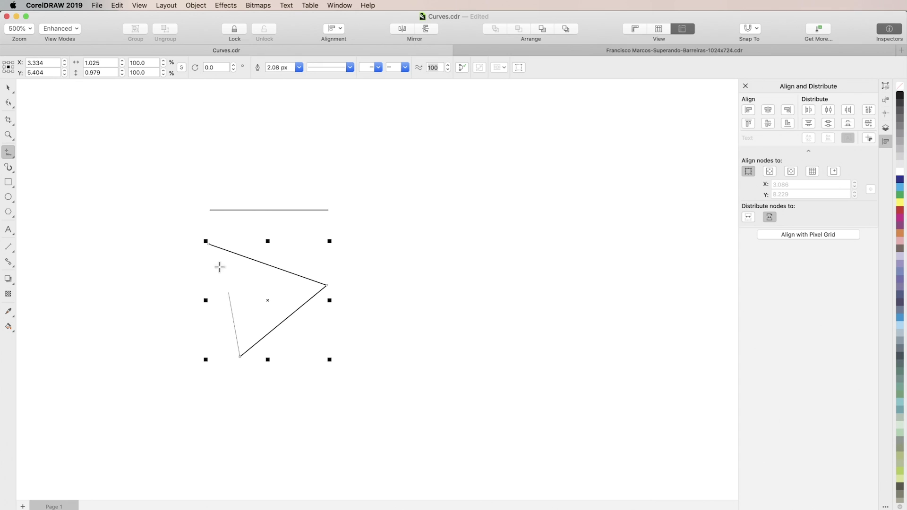
click(208, 244)
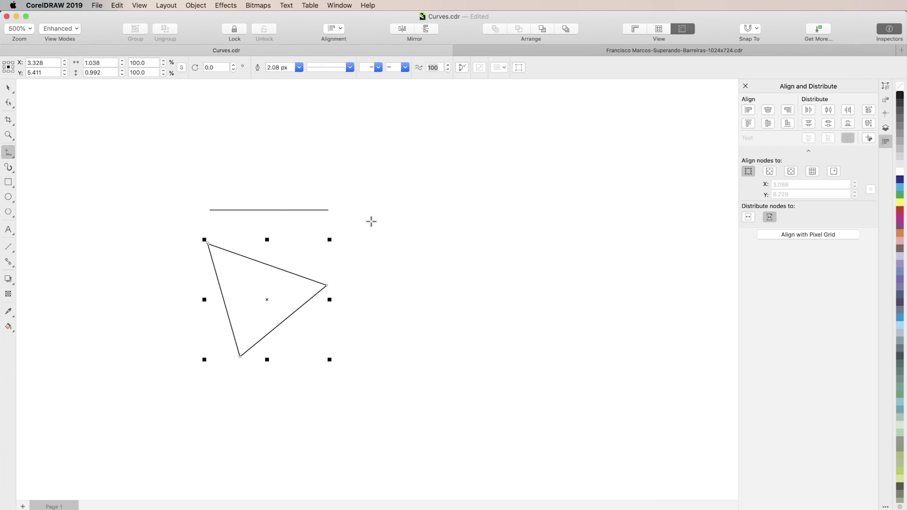
mouse_move(372, 221)
mouse_down()
mouse_move(451, 198)
mouse_move(490, 239)
mouse_move(474, 296)
mouse_move(436, 304)
mouse_move(404, 286)
mouse_move(406, 240)
mouse_move(419, 254)
mouse_up()
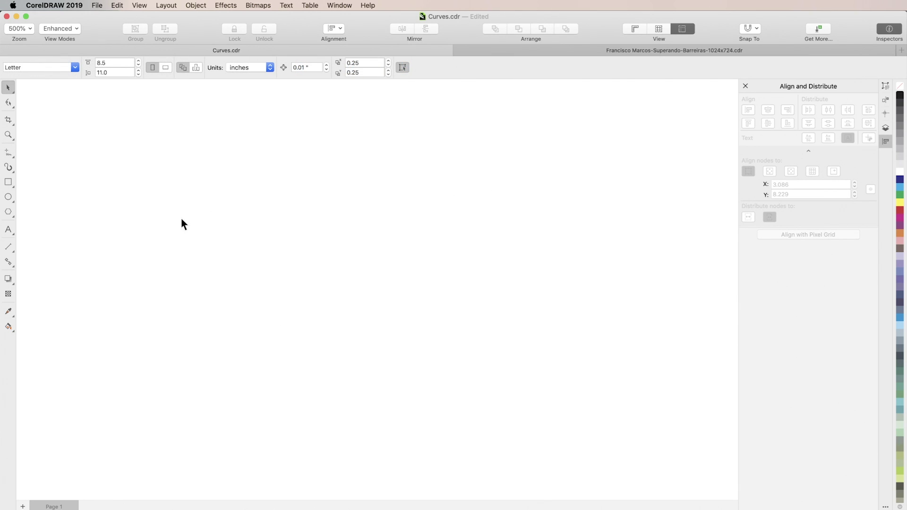
click(14, 157)
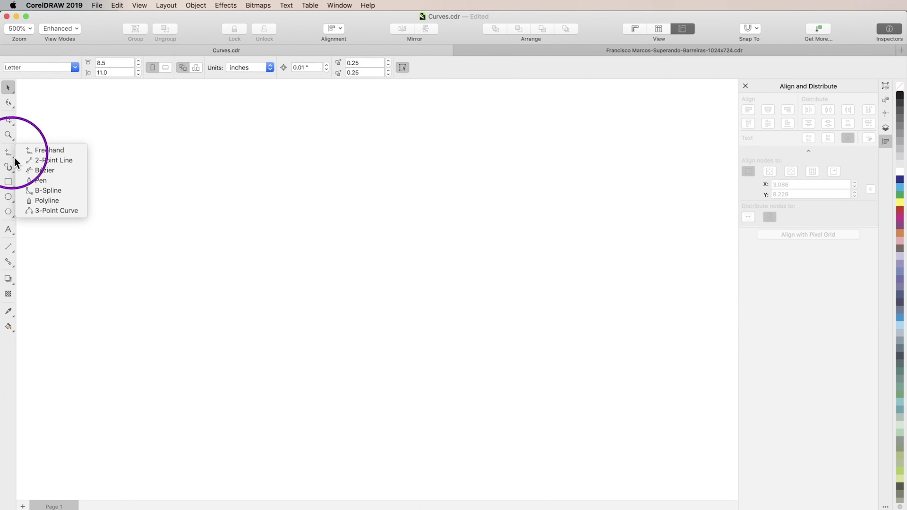
click(69, 201)
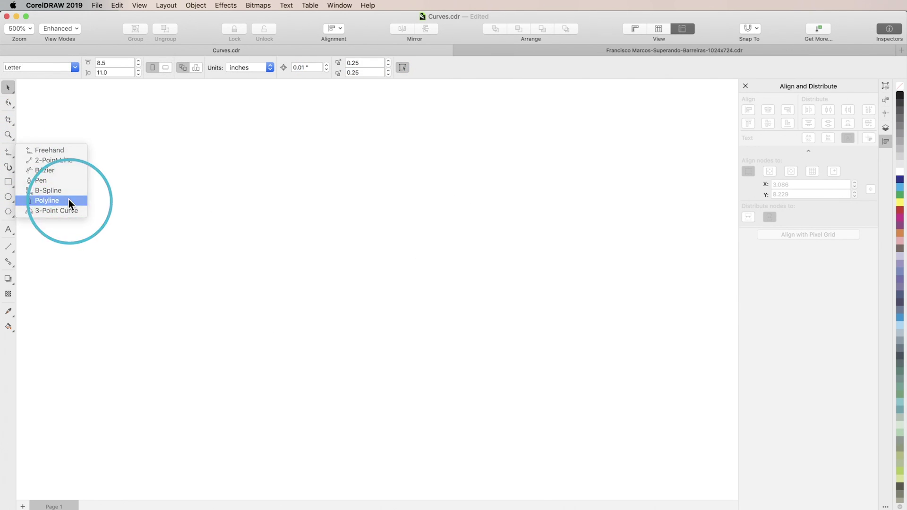
click(193, 221)
click(296, 162)
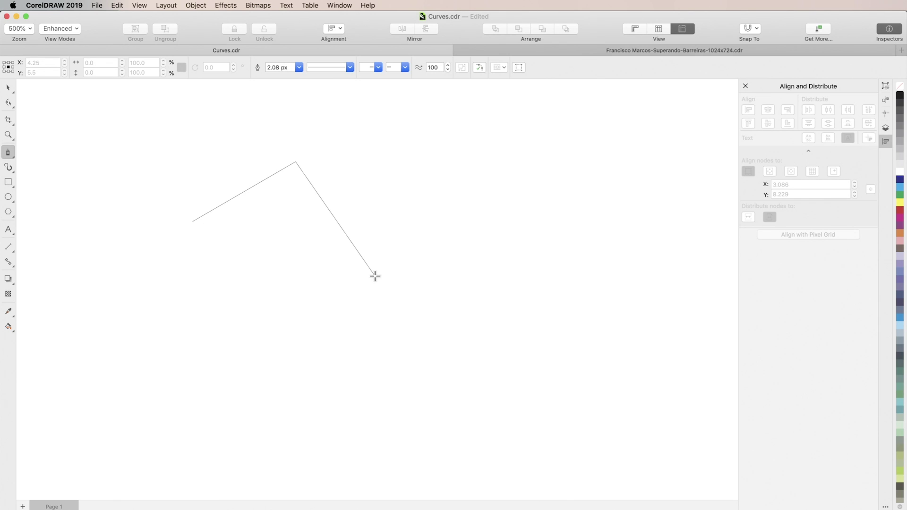
click(375, 276)
click(165, 285)
click(192, 221)
key(Escape)
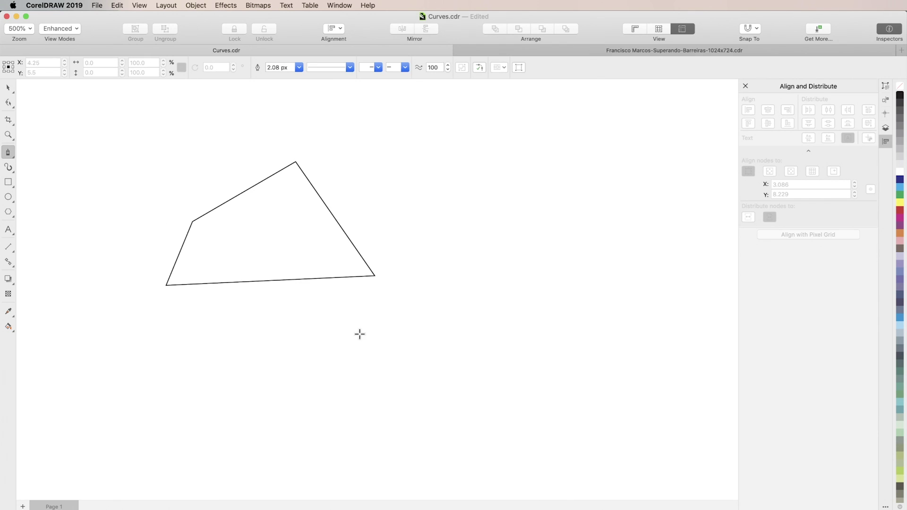
mouse_move(606, 313)
mouse_down()
mouse_move(577, 282)
mouse_move(463, 332)
mouse_move(505, 438)
mouse_move(595, 397)
mouse_move(556, 388)
mouse_move(517, 403)
mouse_move(545, 316)
mouse_move(568, 333)
mouse_move(606, 315)
mouse_up()
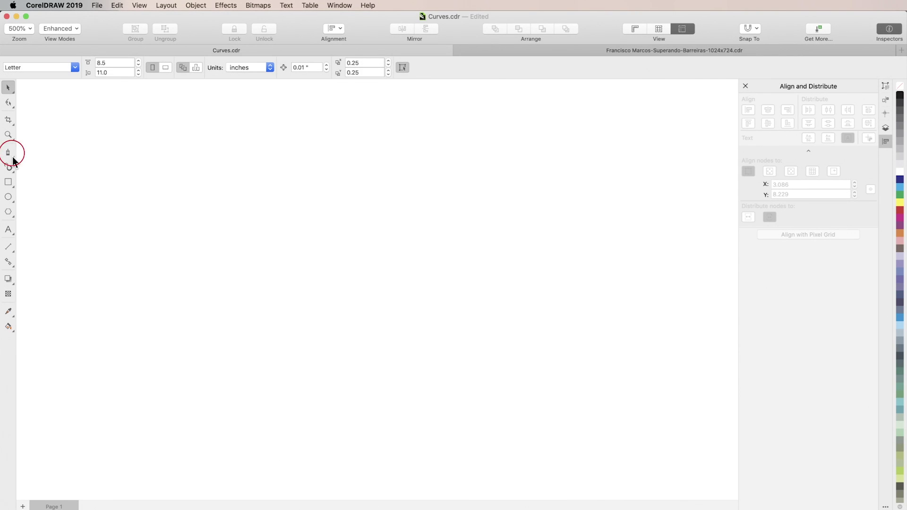
click(12, 161)
click(44, 161)
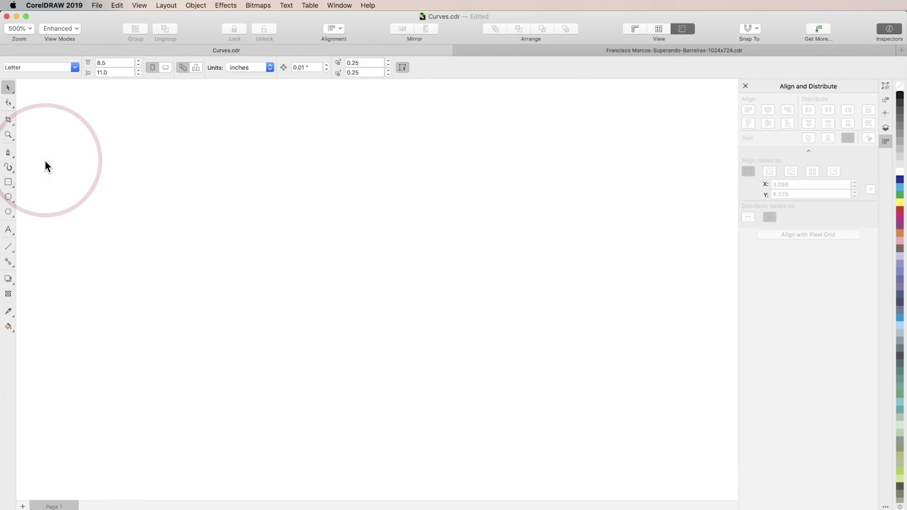
drag(194, 227, 381, 226)
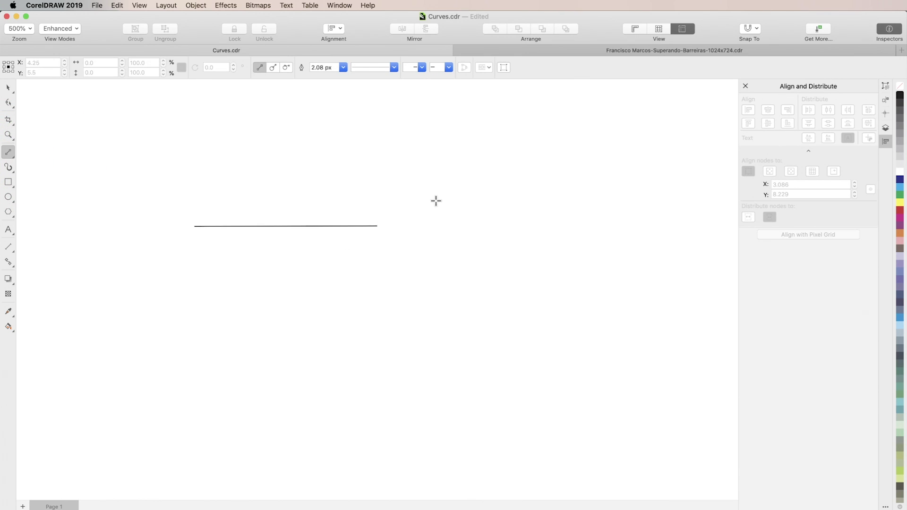
drag(435, 200, 562, 341)
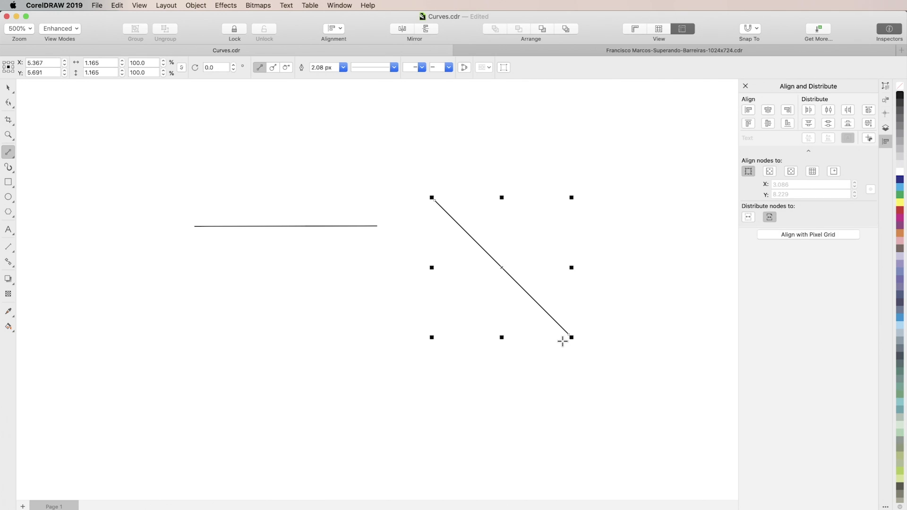
key(super+a)
Delete both lines and draw an S-shaped curve with the Bézier tool
key(BackSpace)
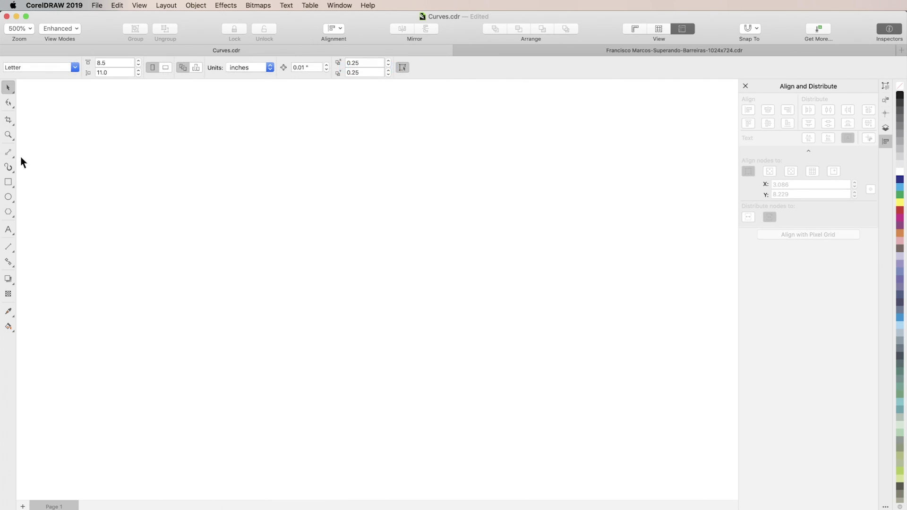
click(9, 153)
click(60, 169)
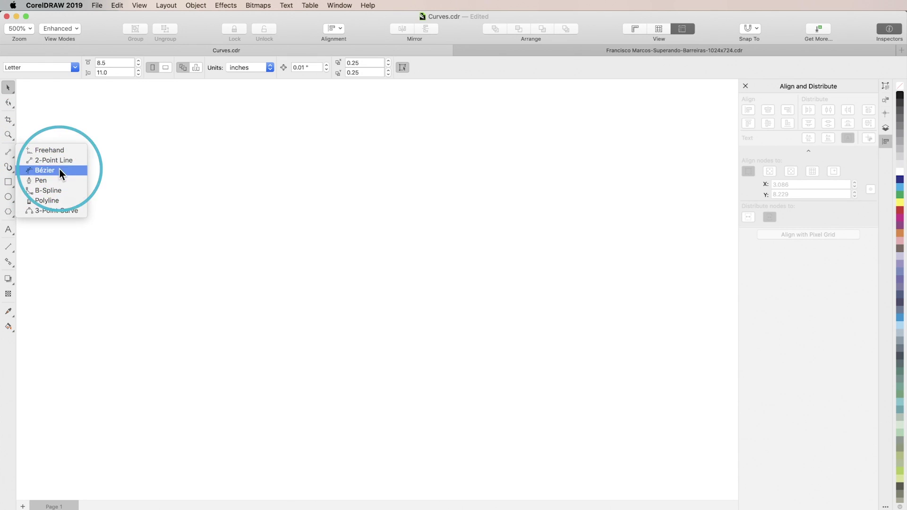
click(172, 217)
drag(279, 215, 347, 349)
drag(414, 221, 469, 144)
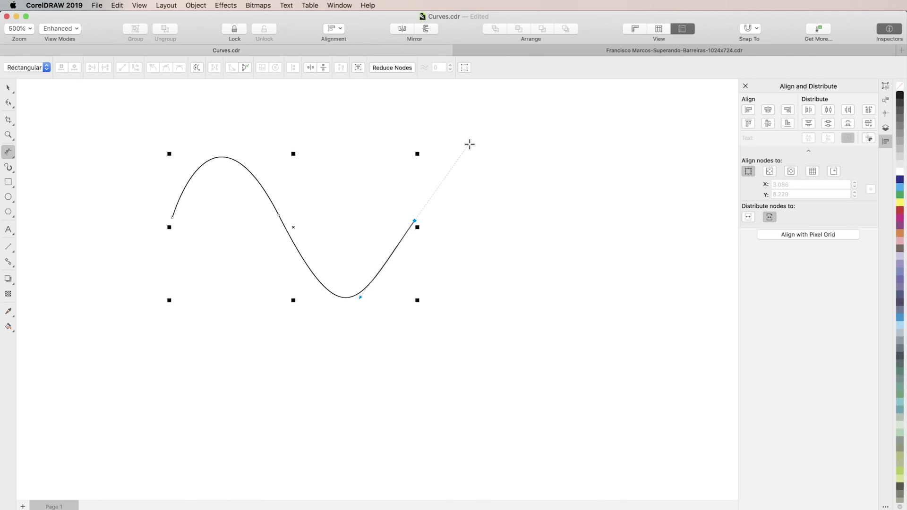
Draw a double-humped wave across the page with the Pen tool, then delete it
click(8, 151)
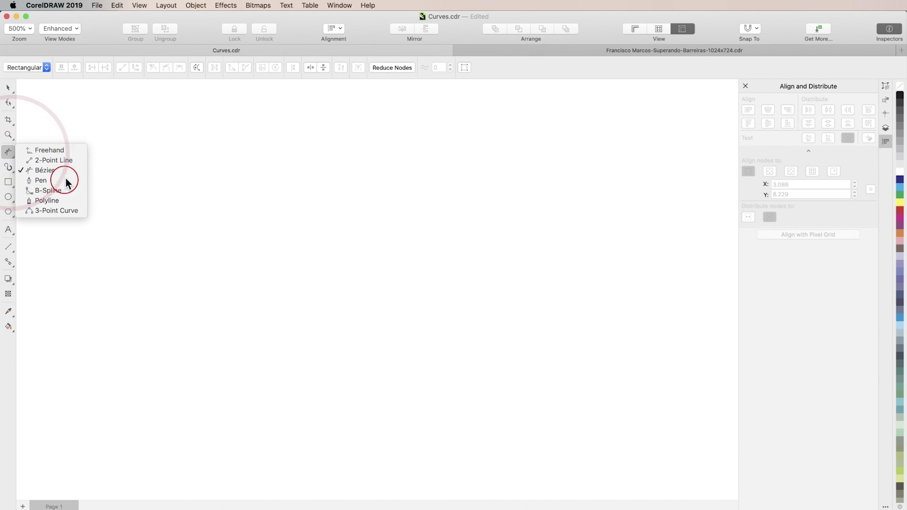
click(66, 183)
click(125, 253)
click(250, 253)
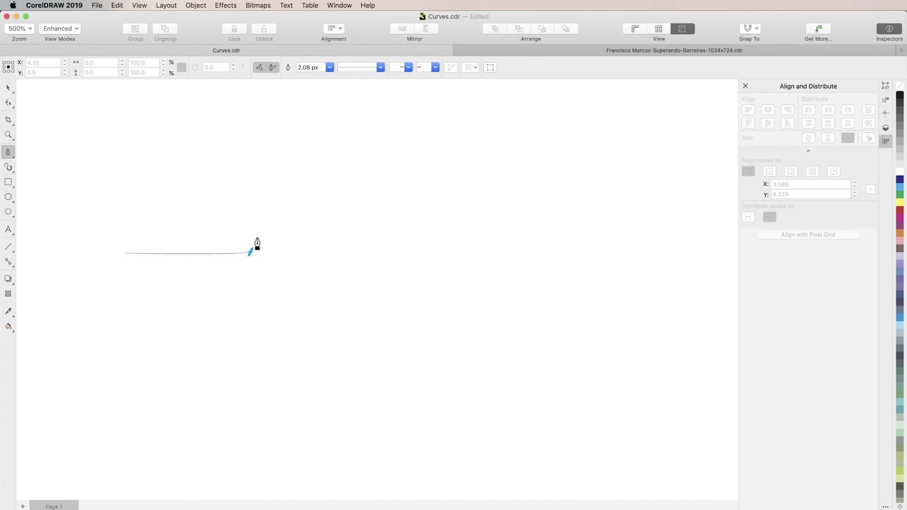
drag(258, 244, 334, 121)
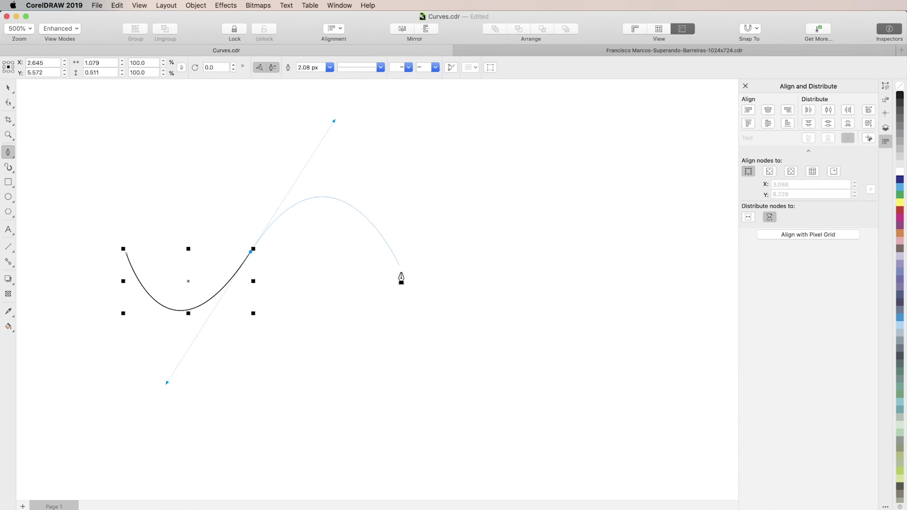
click(395, 247)
drag(518, 249, 593, 104)
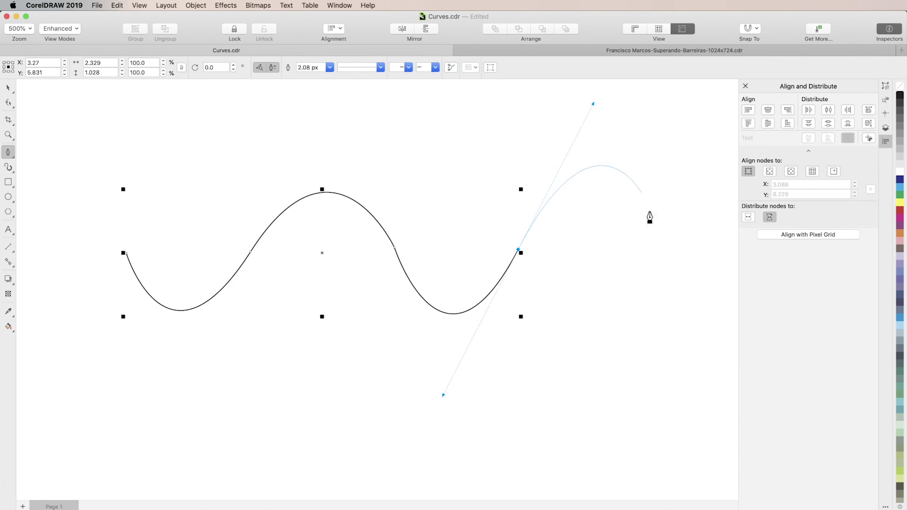
click(668, 262)
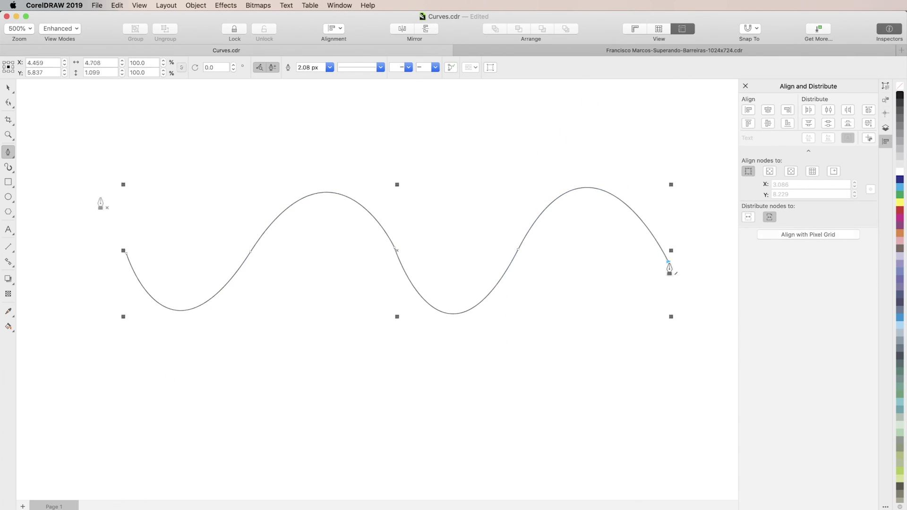
key(Delete)
Draw a closed, irregular B-Spline shape from seven control points
click(12, 155)
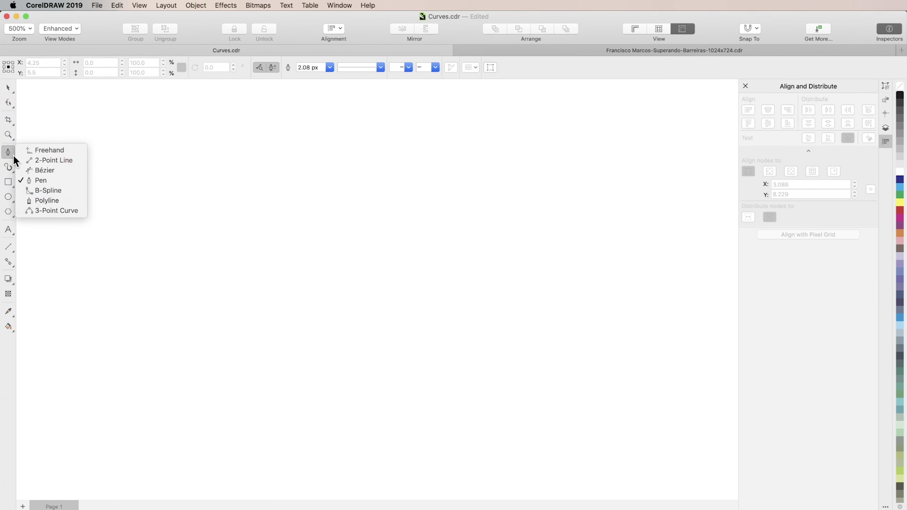
click(72, 190)
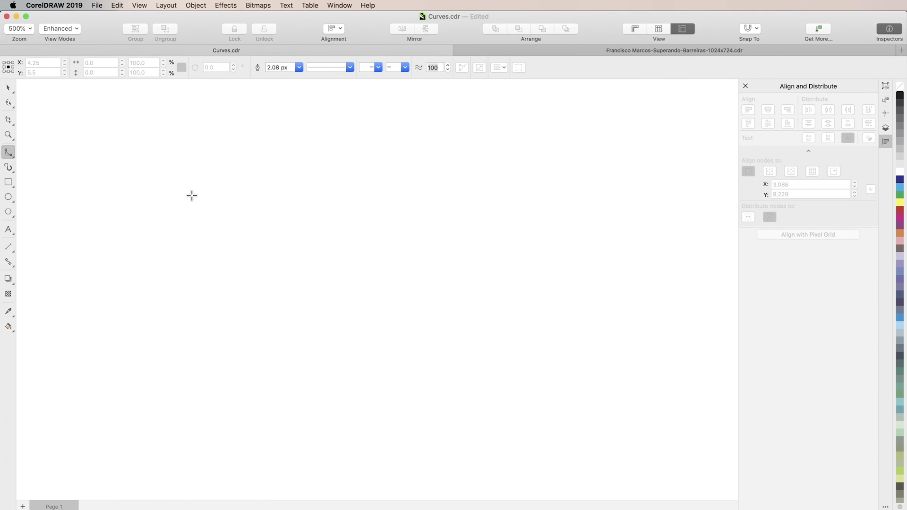
click(441, 188)
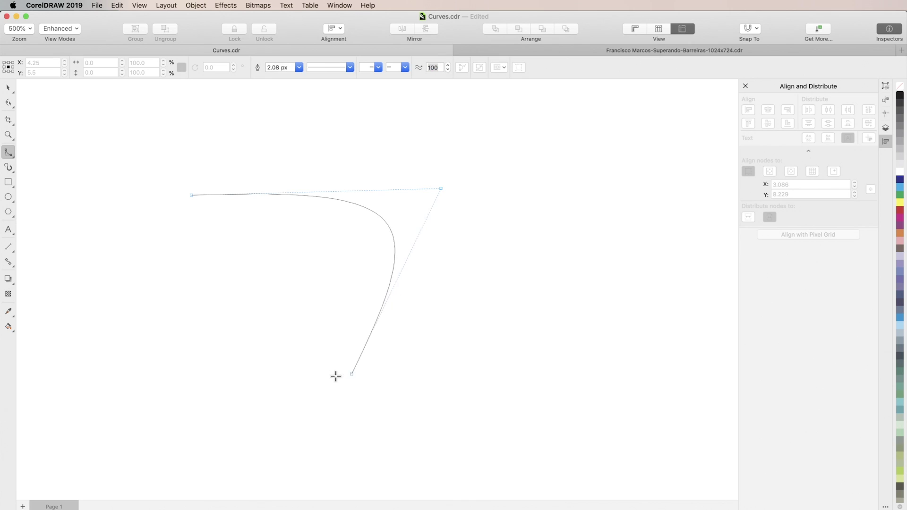
click(304, 371)
click(550, 270)
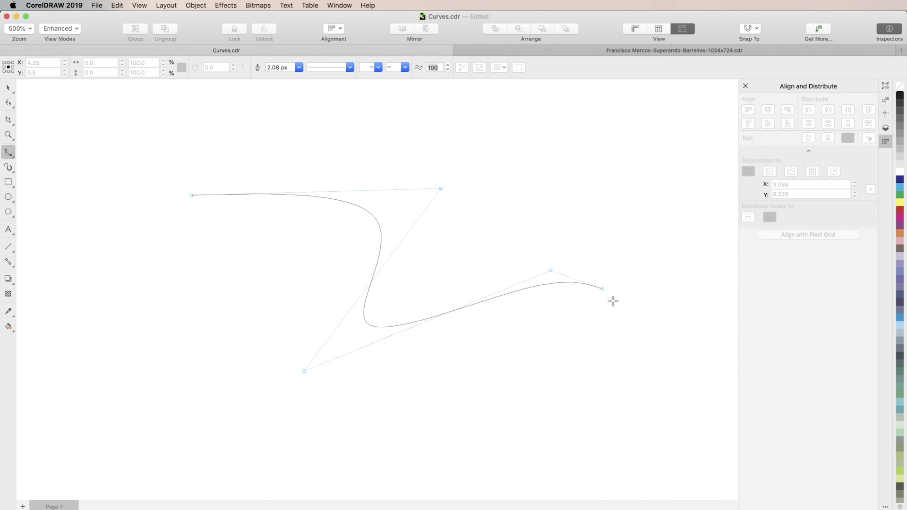
click(502, 445)
click(704, 227)
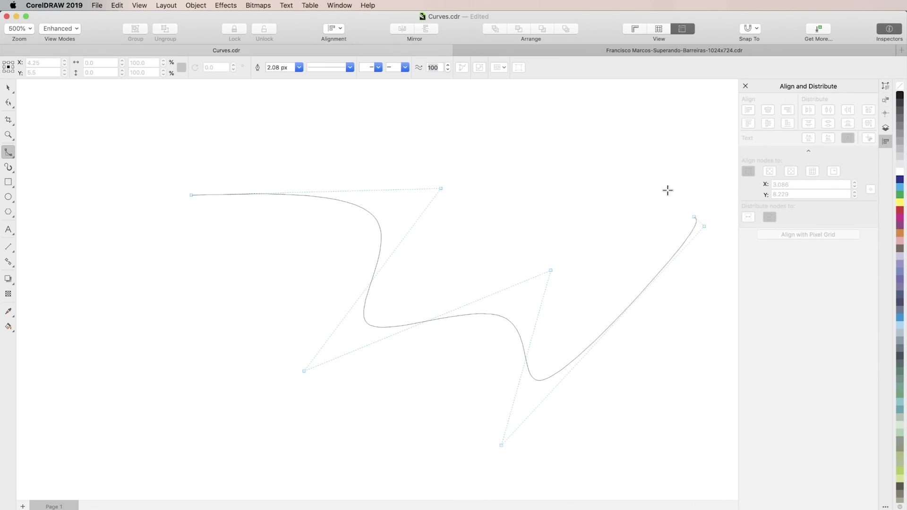
click(388, 133)
click(136, 165)
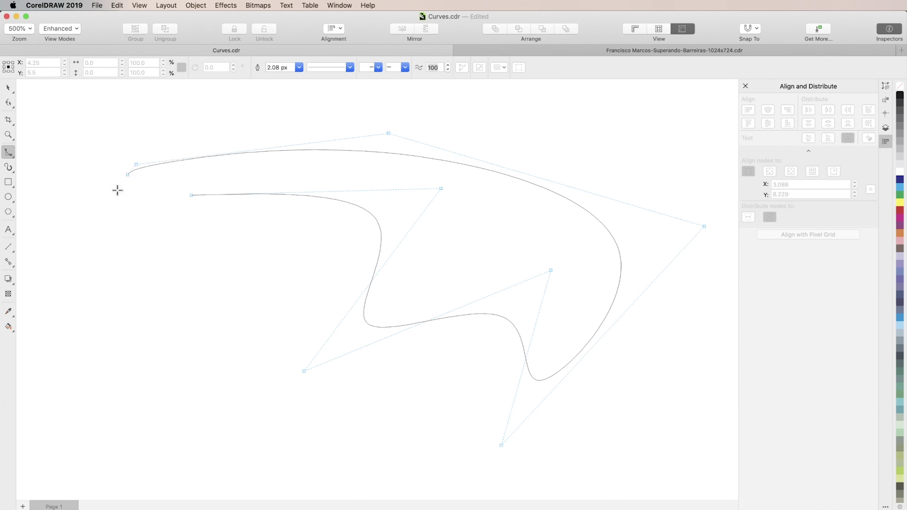
click(191, 196)
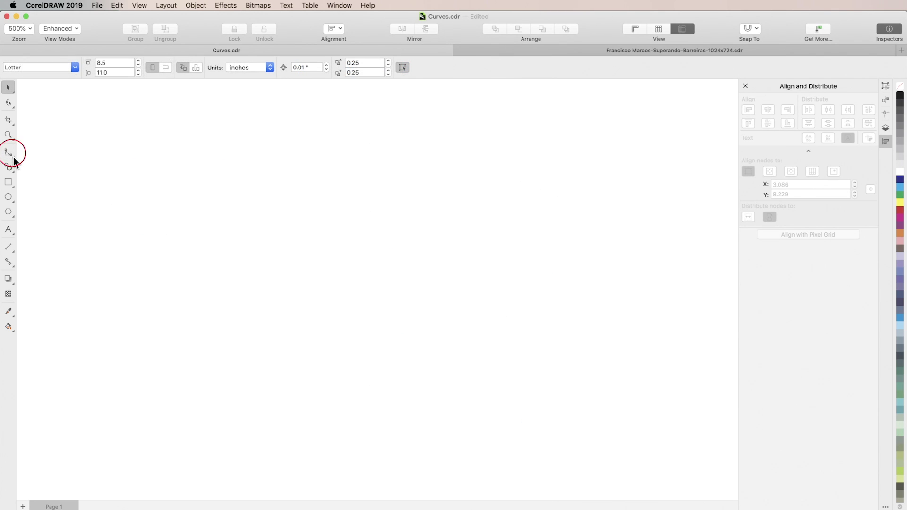
With the 3-Point Curve tool, draw an upward arch and a downward U-curve to its right
click(14, 161)
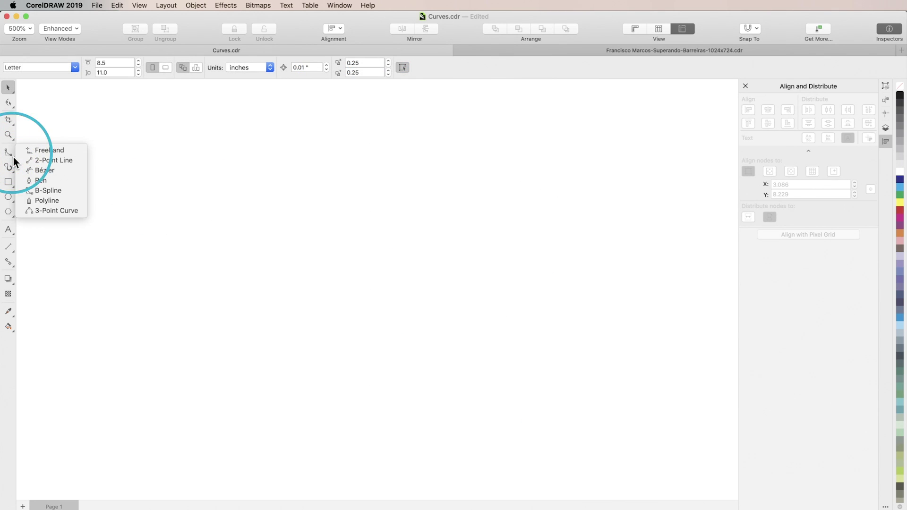
click(67, 213)
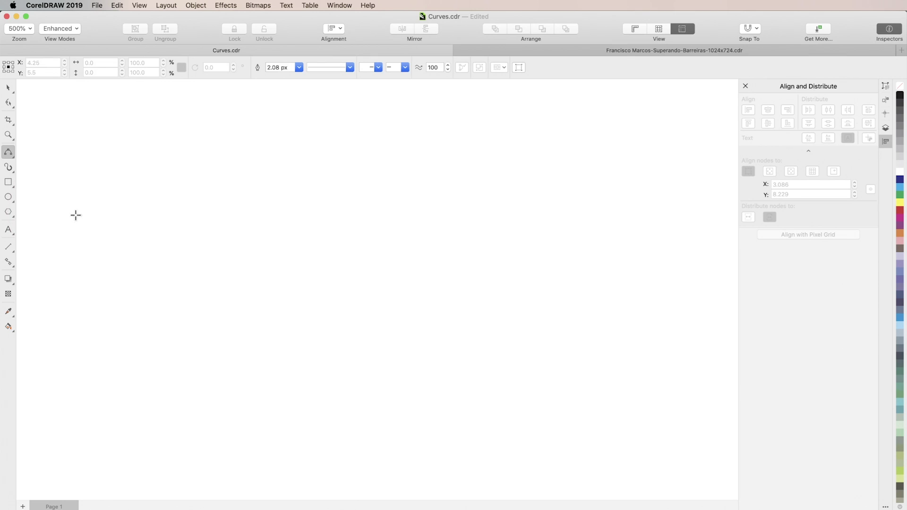
drag(212, 313, 414, 315)
click(322, 133)
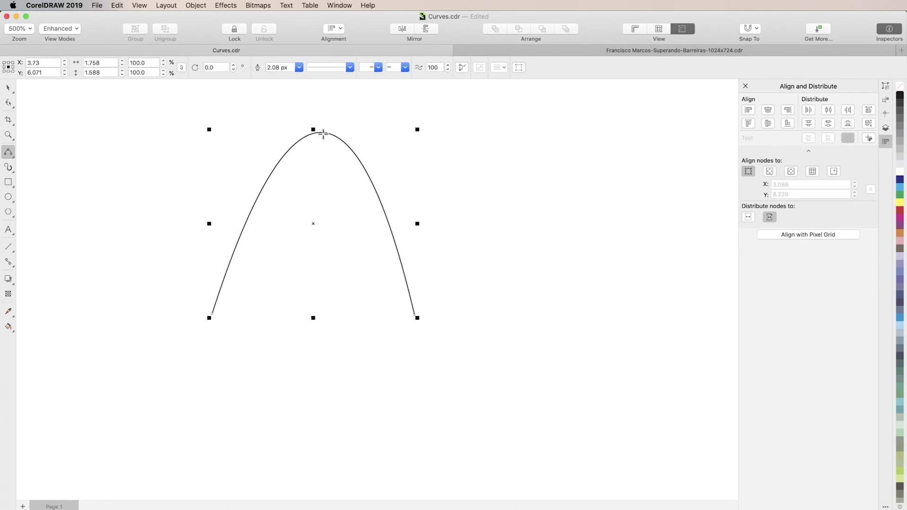
click(474, 257)
drag(474, 257, 611, 256)
click(536, 402)
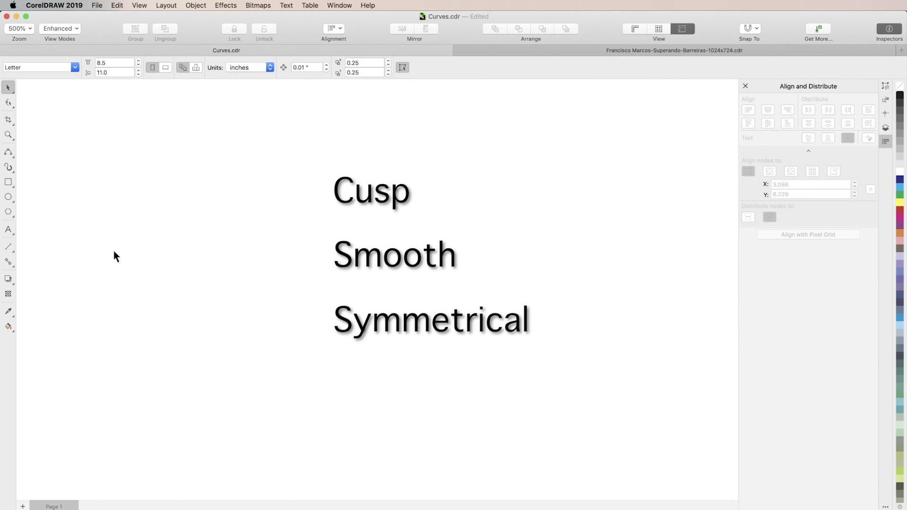
In Preferences > Nodes and Handles, keep node size at Small and confirm with OK
click(57, 7)
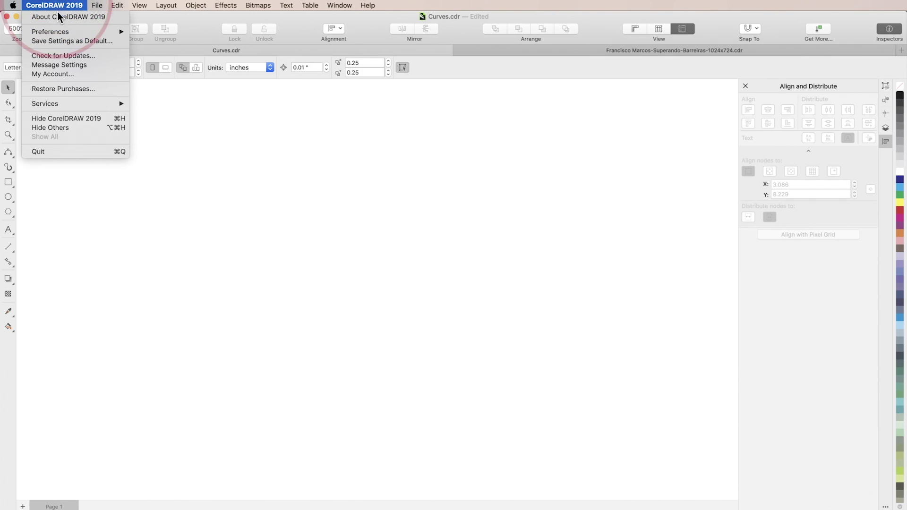
mouse_move(69, 30)
click(178, 31)
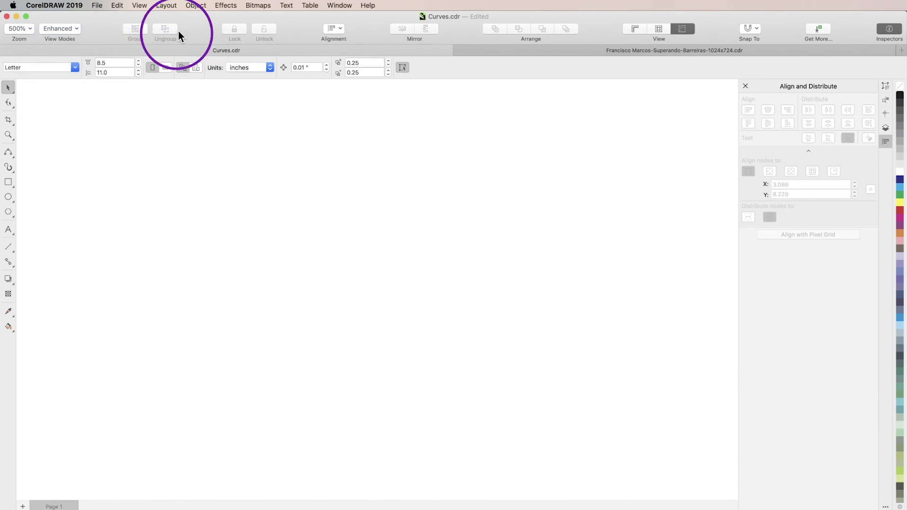
click(299, 190)
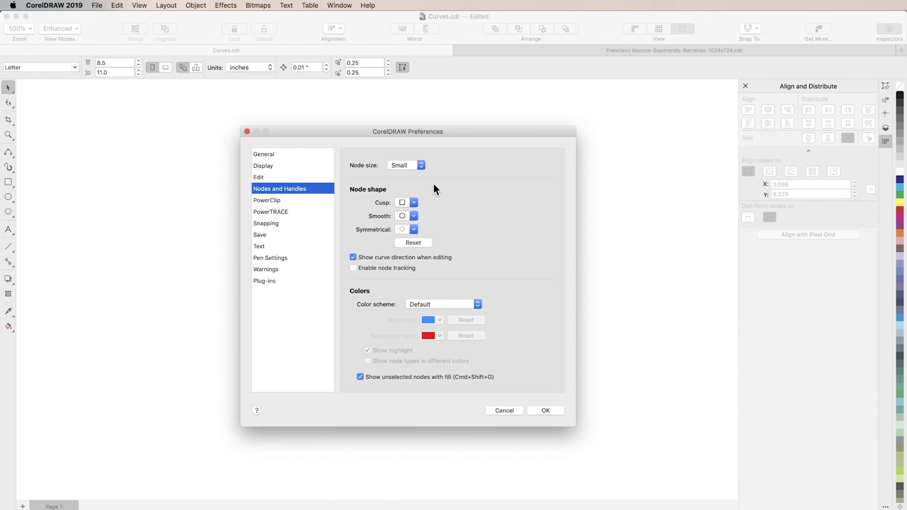
click(420, 165)
click(413, 185)
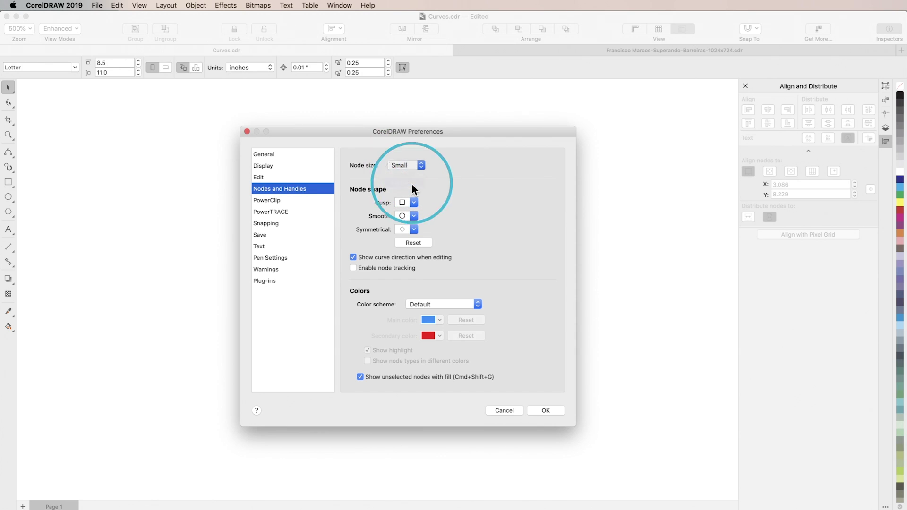
click(547, 409)
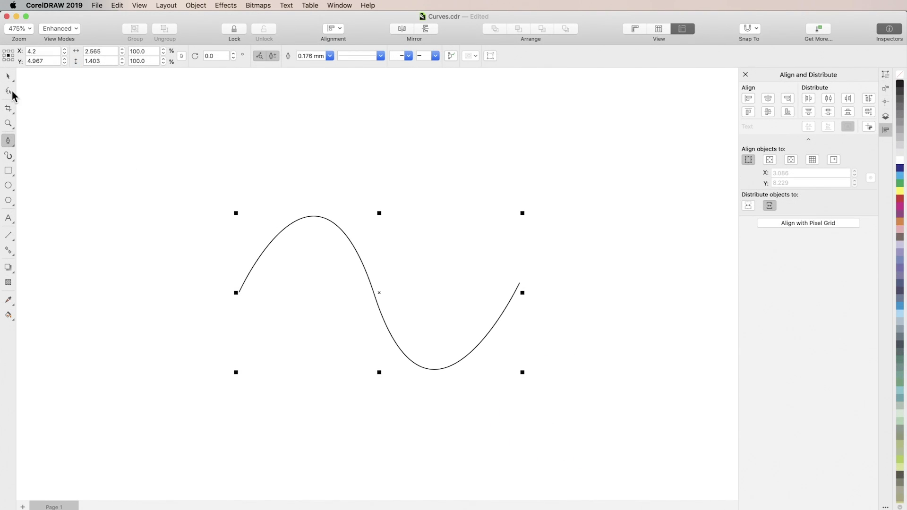
click(9, 92)
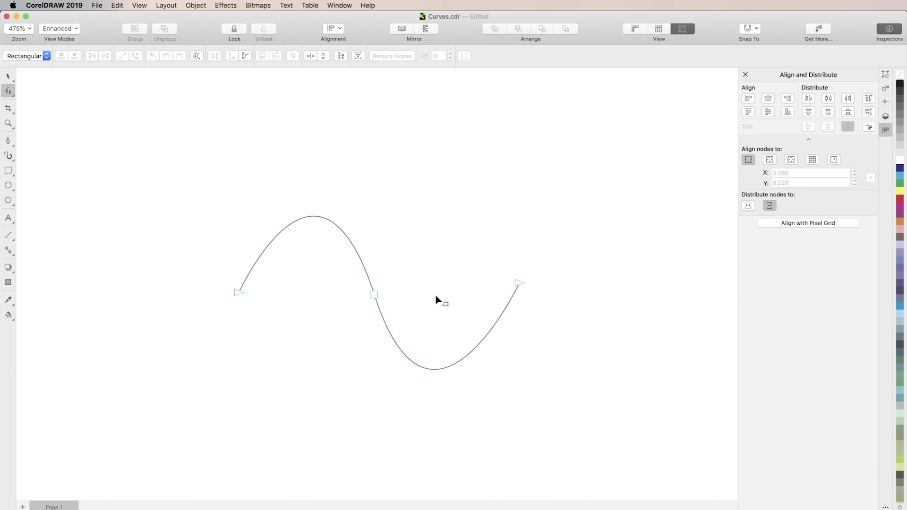
Drag the middle node's two handles independently and move the node up-right into a sharp cusp
click(375, 296)
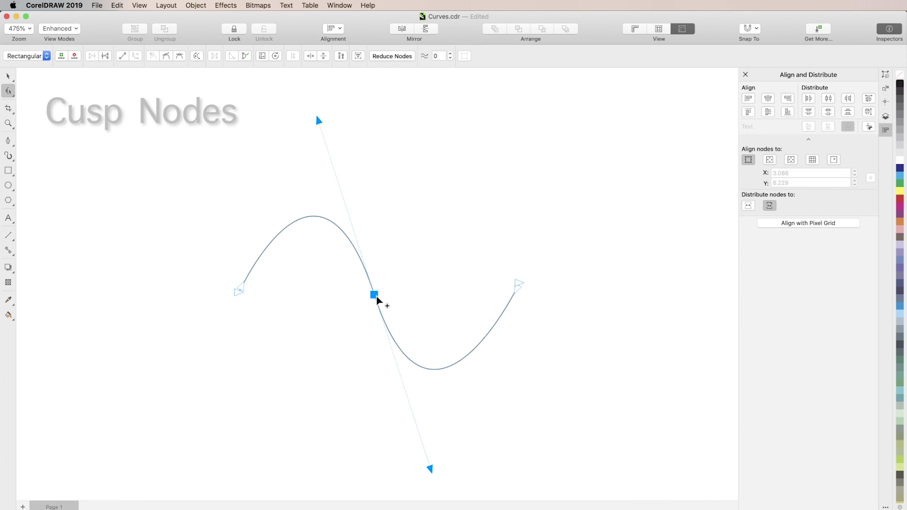
drag(318, 120, 332, 235)
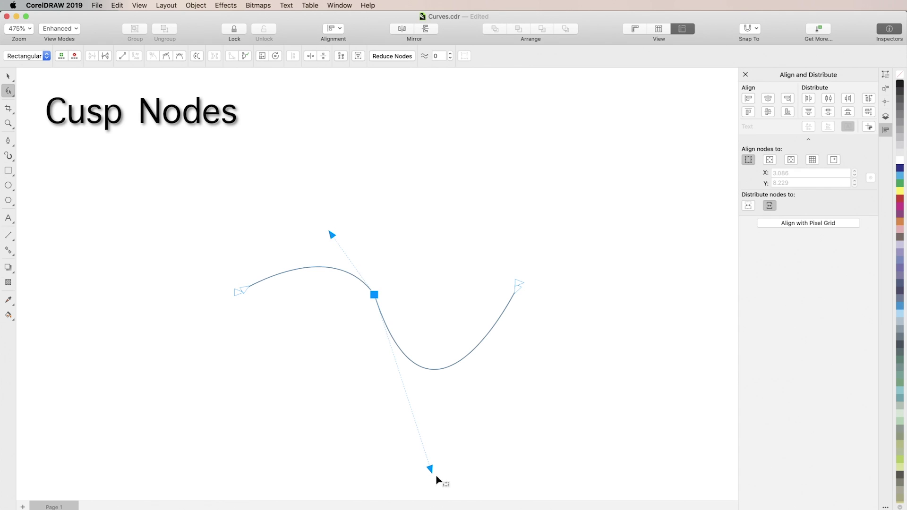
drag(433, 473, 220, 462)
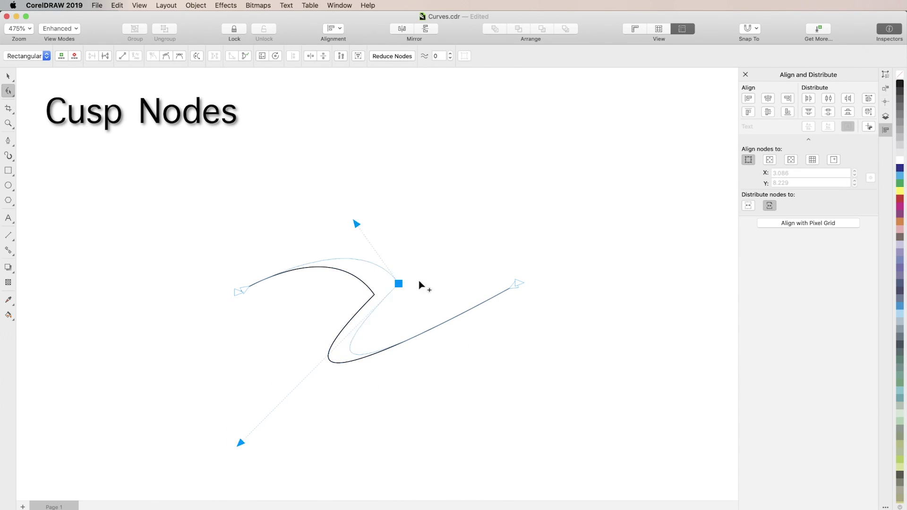
drag(419, 285, 475, 226)
drag(429, 165, 385, 223)
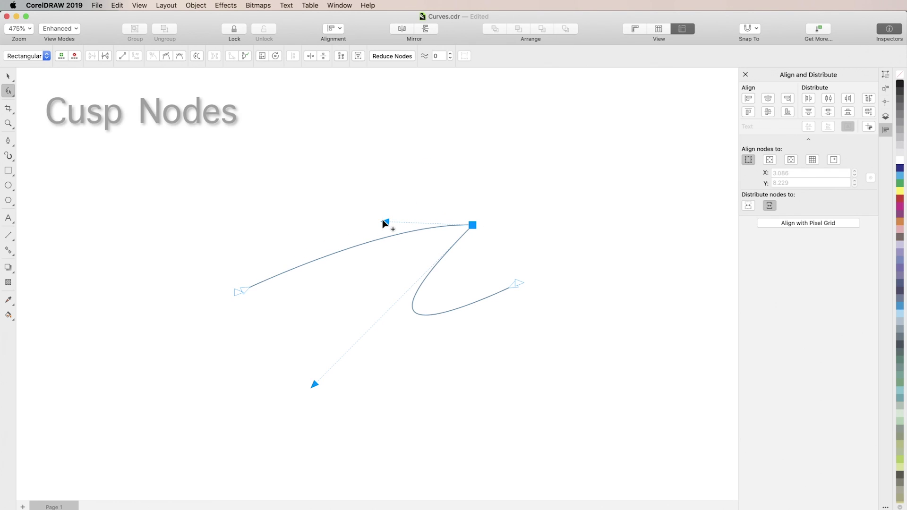
click(475, 231)
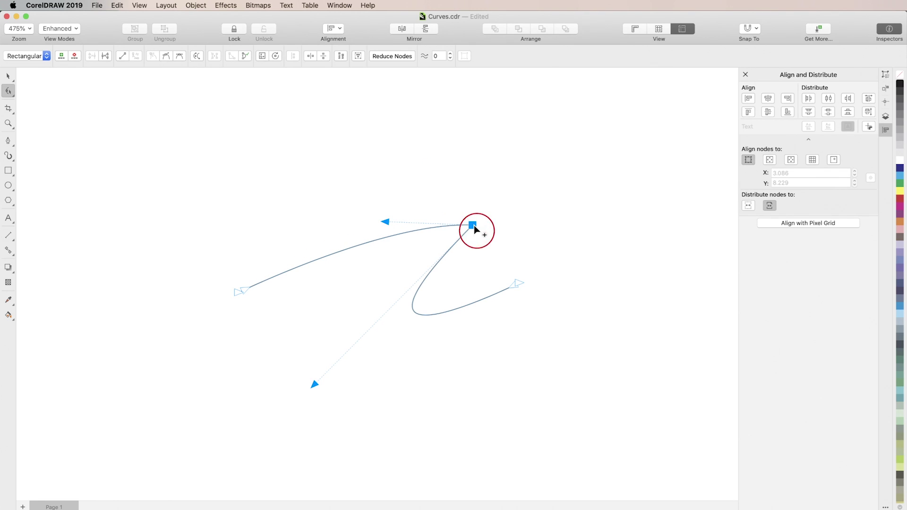
right_click(473, 226)
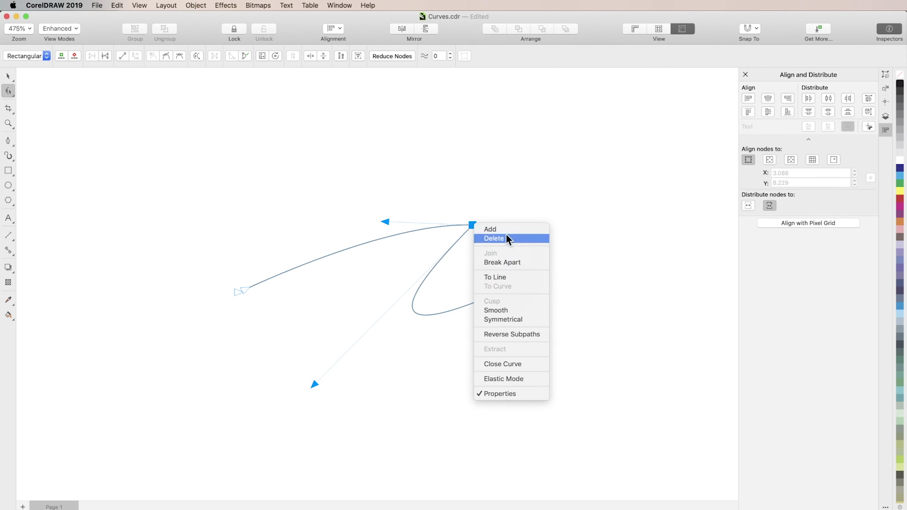
Set the middle node to Smooth and drag its aligned handles to round the hump
click(513, 312)
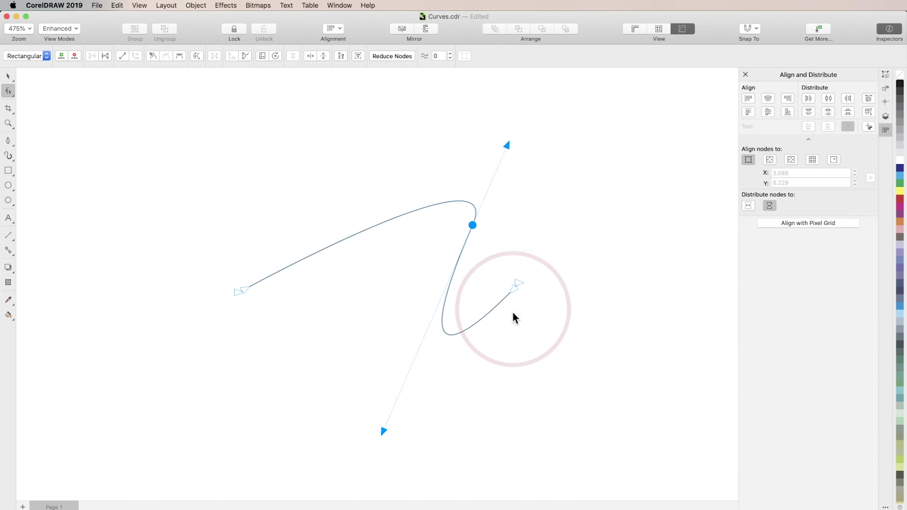
drag(506, 145, 518, 97)
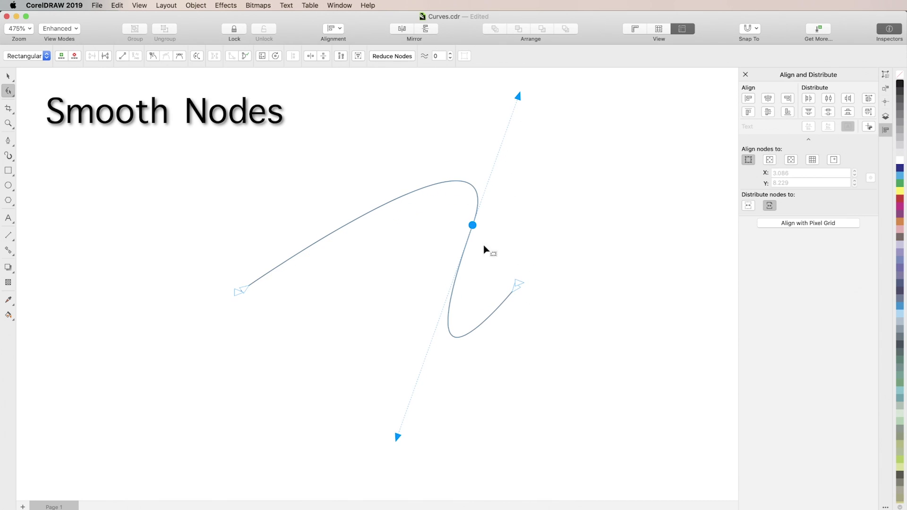
drag(399, 437, 474, 282)
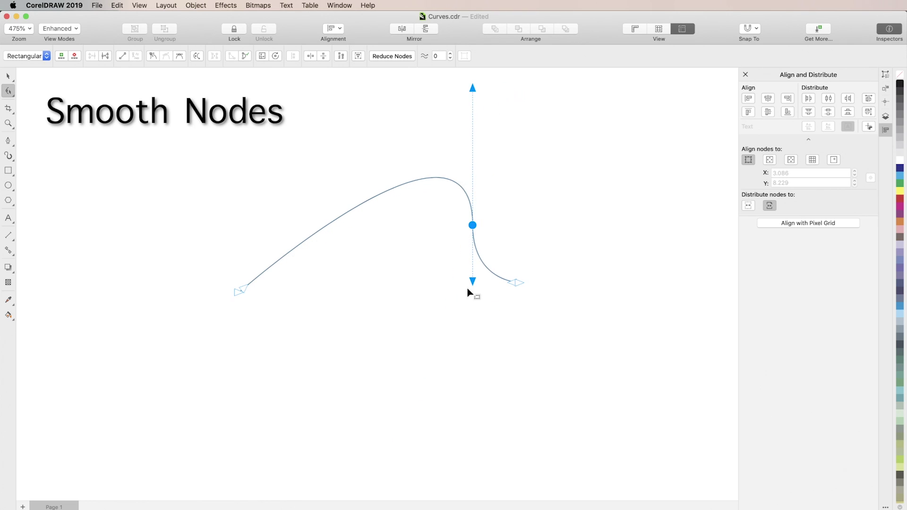
drag(468, 90, 418, 119)
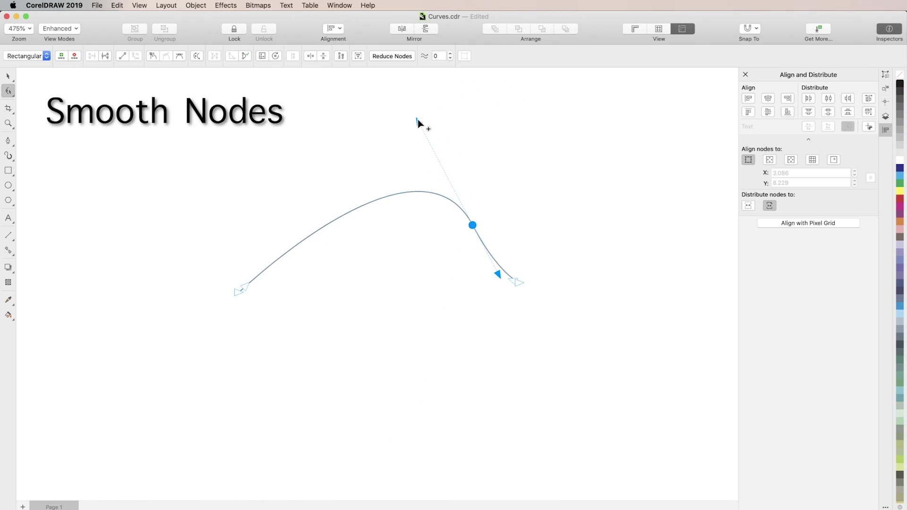
drag(497, 276, 475, 326)
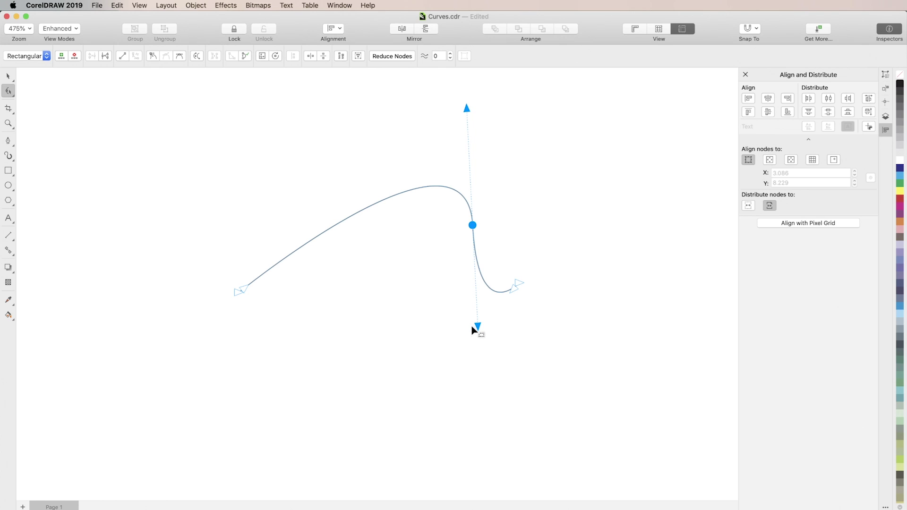
double_click(338, 226)
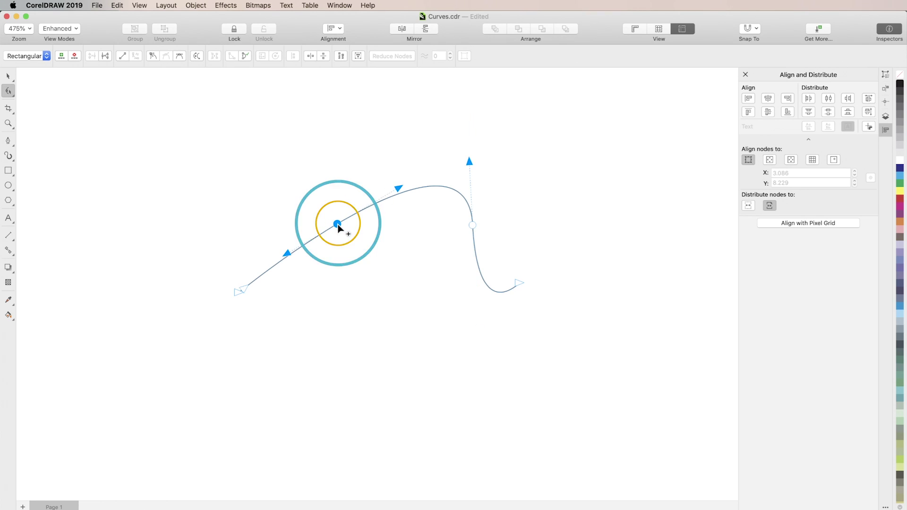
Make the new left node Symmetrical and drag its mirrored handles to raise a tall peak
right_click(337, 225)
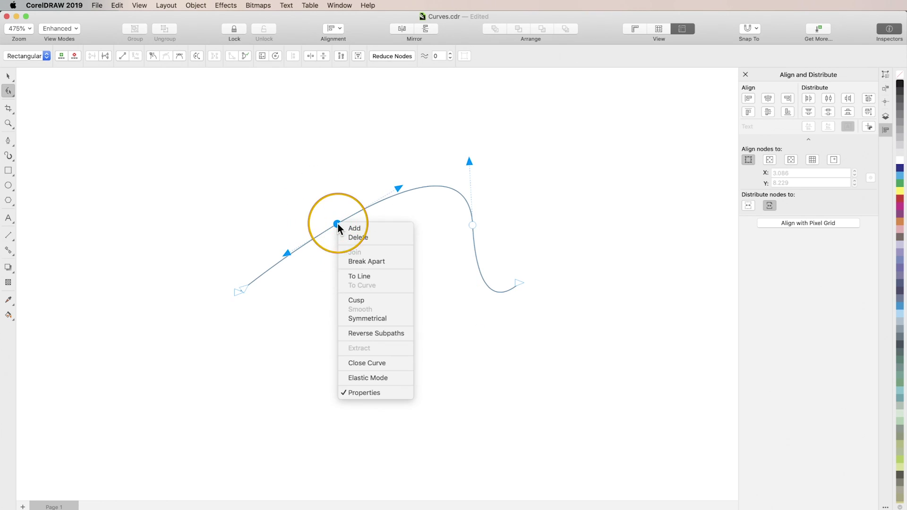
click(384, 318)
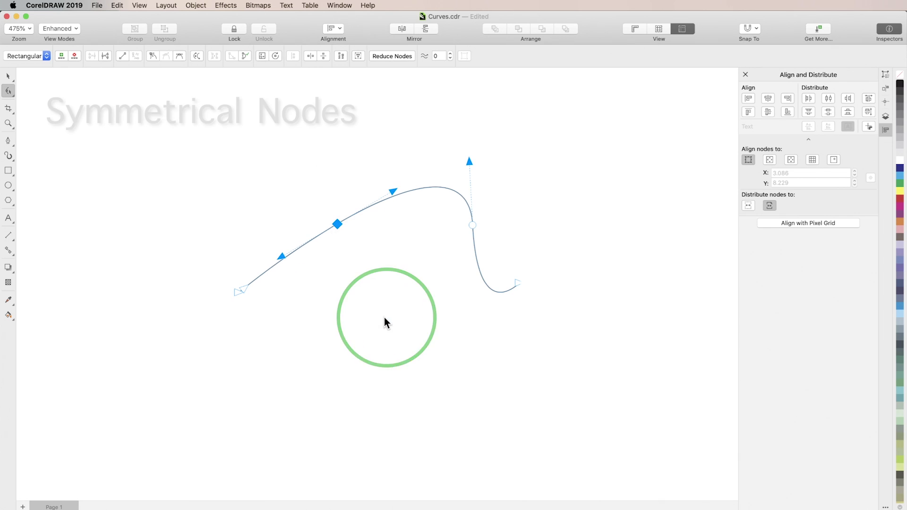
drag(392, 194, 314, 150)
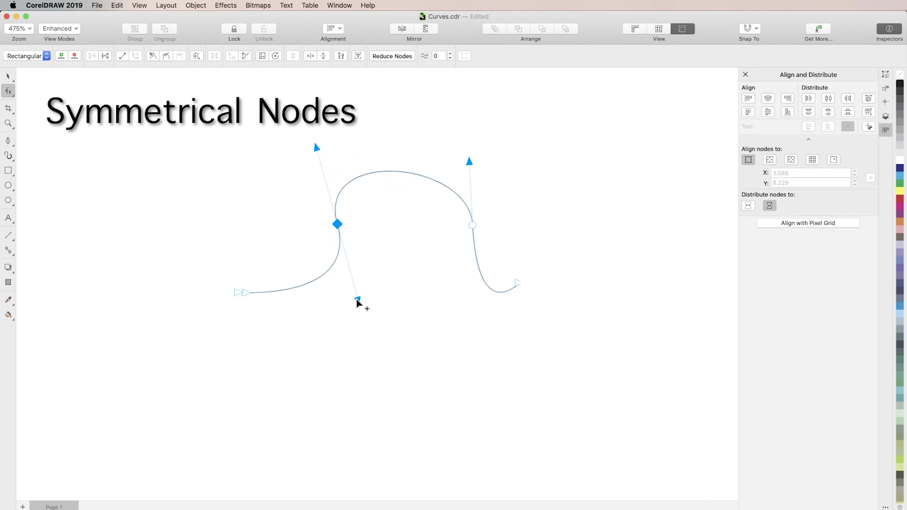
drag(358, 303, 330, 148)
drag(346, 304, 353, 368)
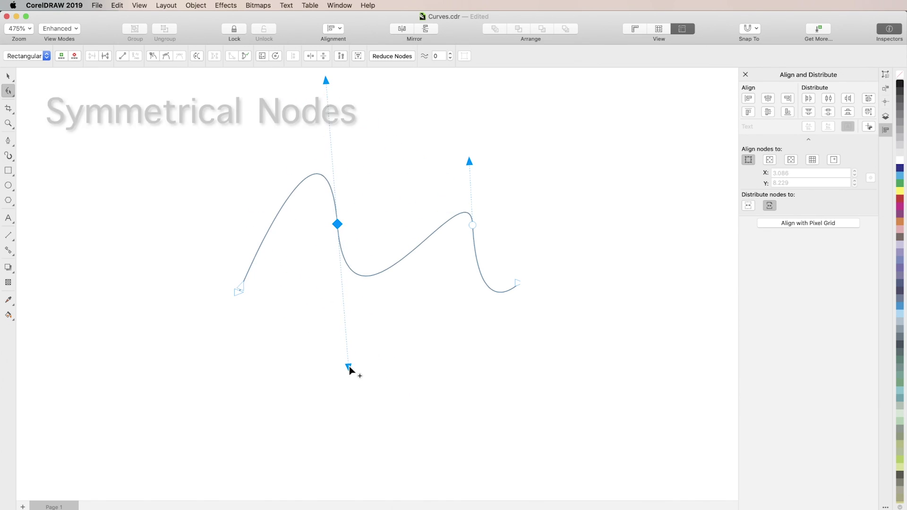
Curl the right end's handle down into a hook and pull the start handle up-left to round the first segment
click(516, 288)
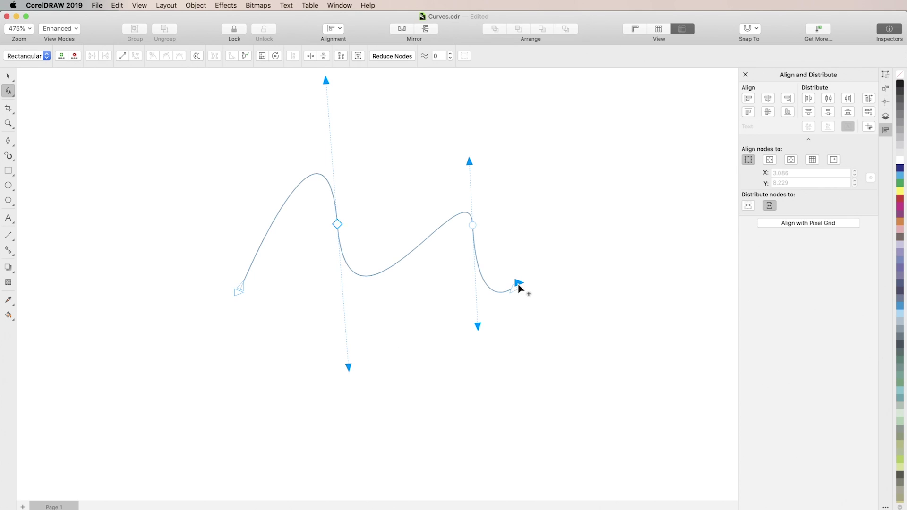
drag(514, 294, 526, 401)
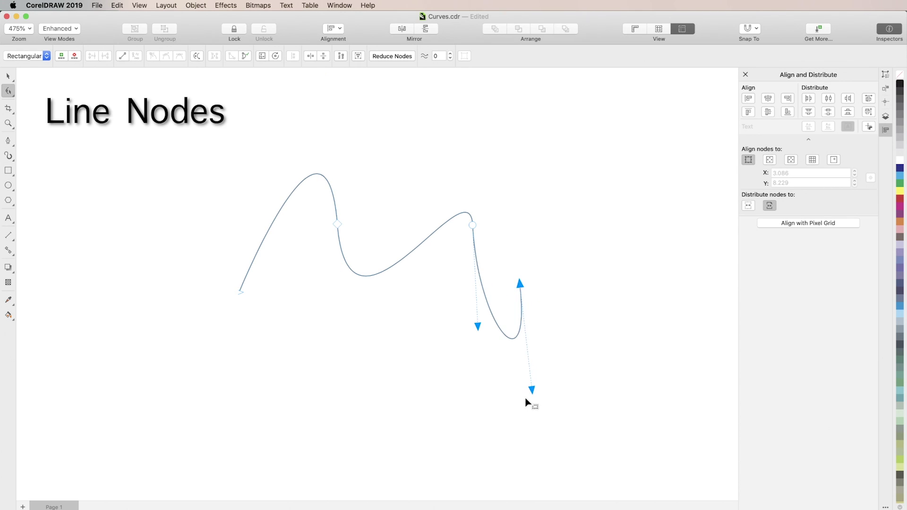
click(240, 293)
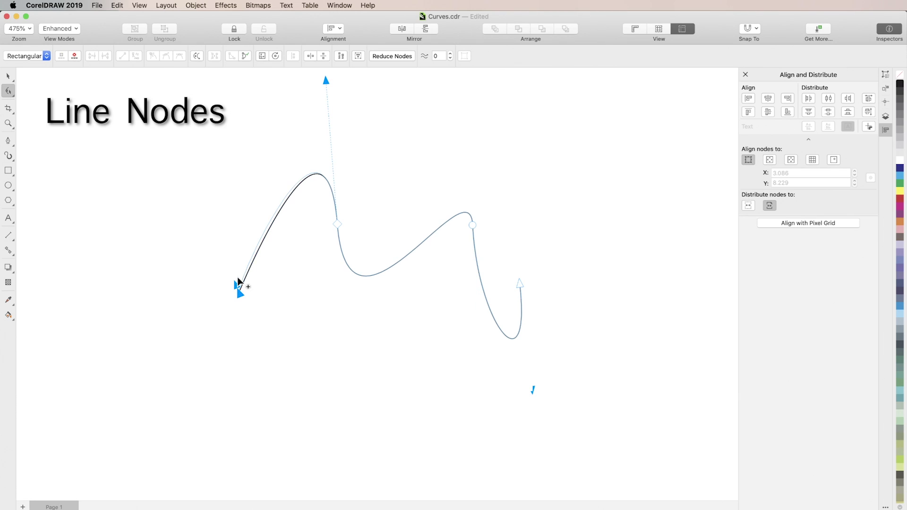
drag(239, 279, 171, 196)
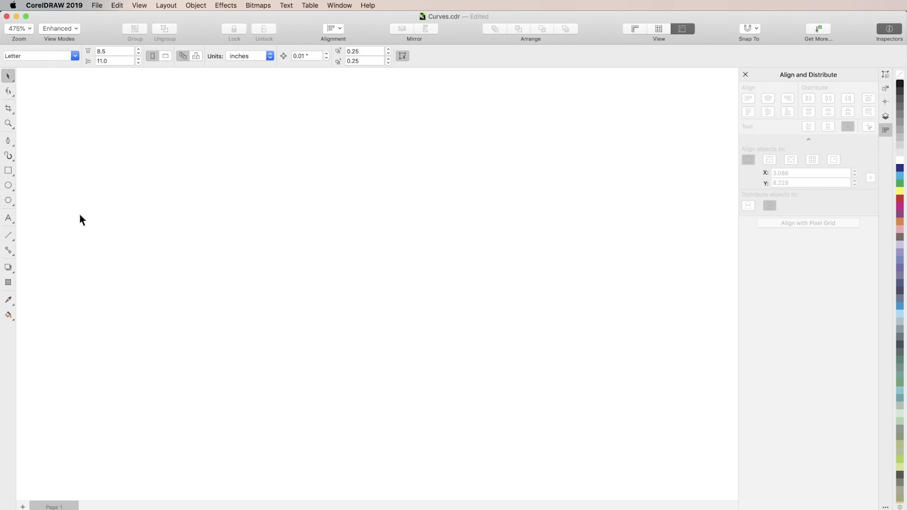
Draw a square with the Rectangle tool and convert it to curves
click(8, 170)
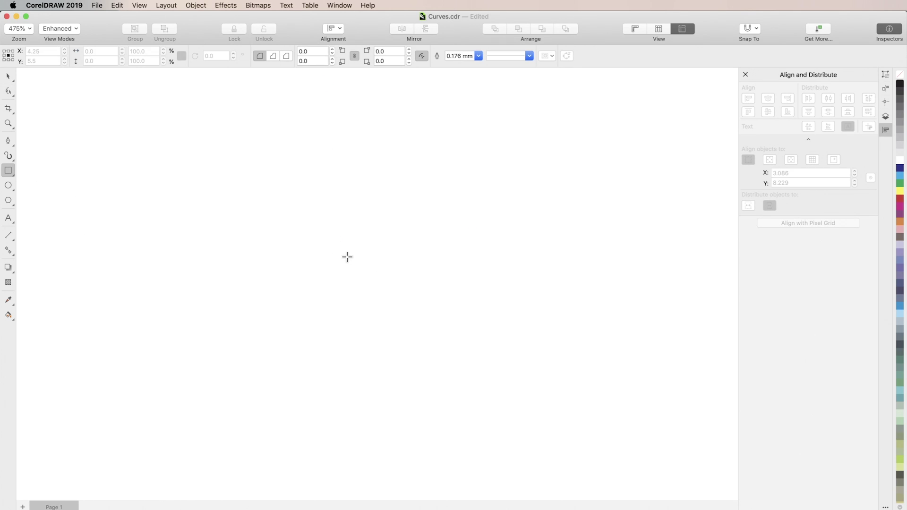
mouse_move(358, 269)
mouse_down()
mouse_move(418, 305)
mouse_move(482, 392)
mouse_up()
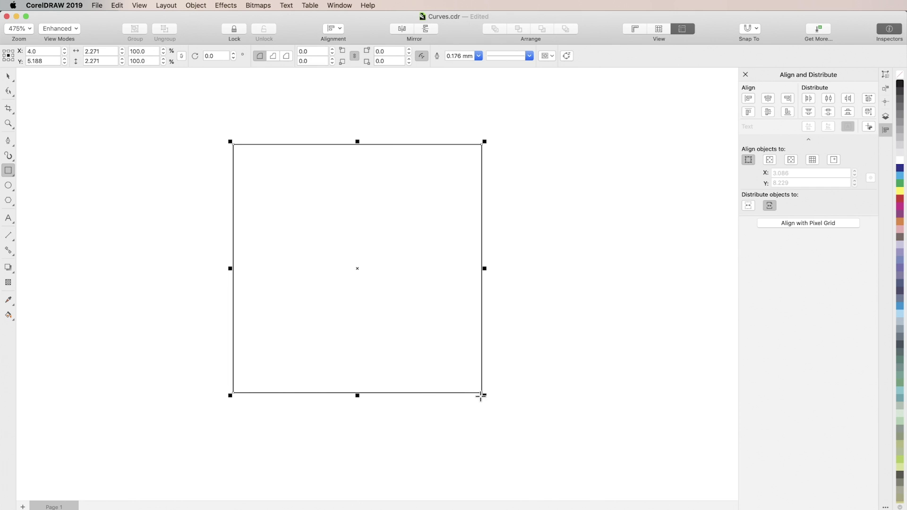
key(space)
right_click(325, 144)
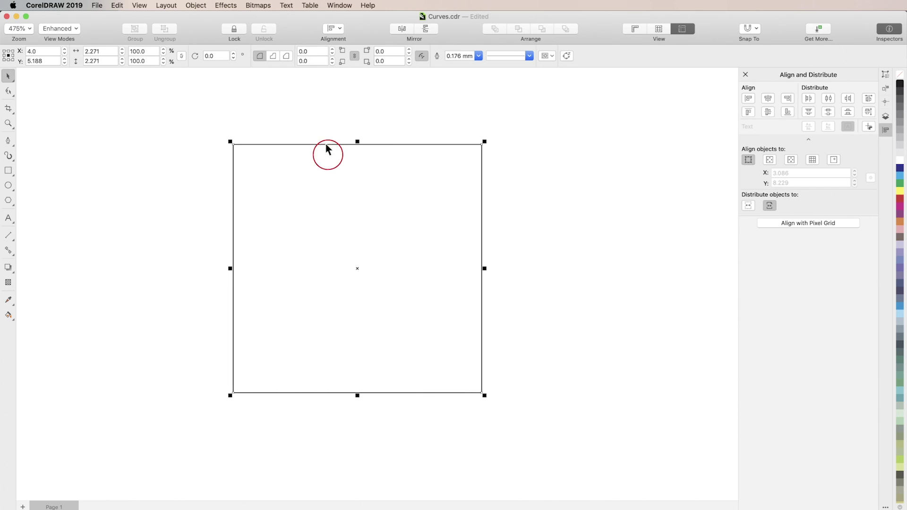
click(399, 149)
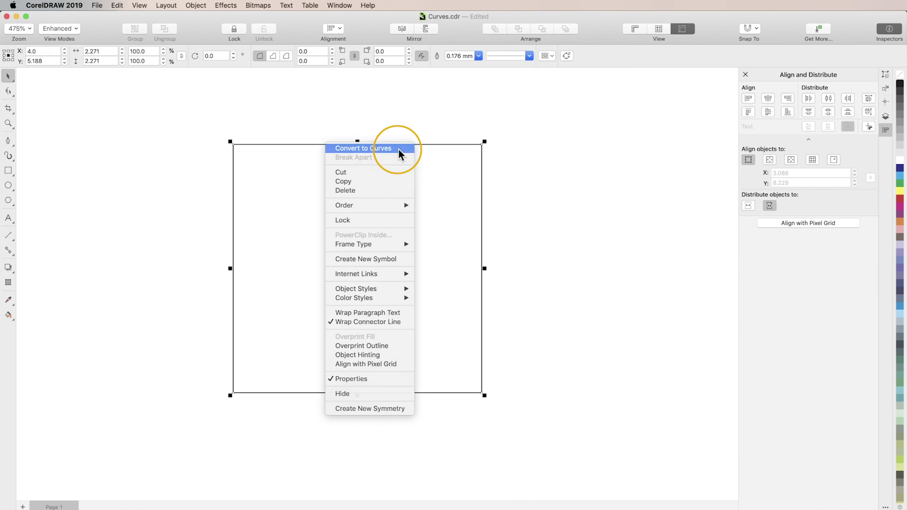
Pull the square's top-right corner outward and lift a new node added on its top edge
key(F10)
drag(483, 144, 550, 206)
double_click(395, 177)
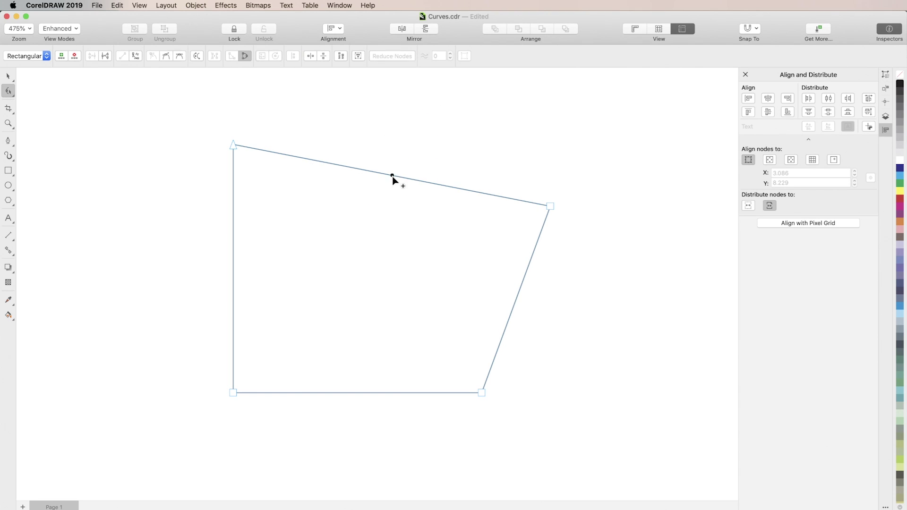
drag(395, 176, 409, 114)
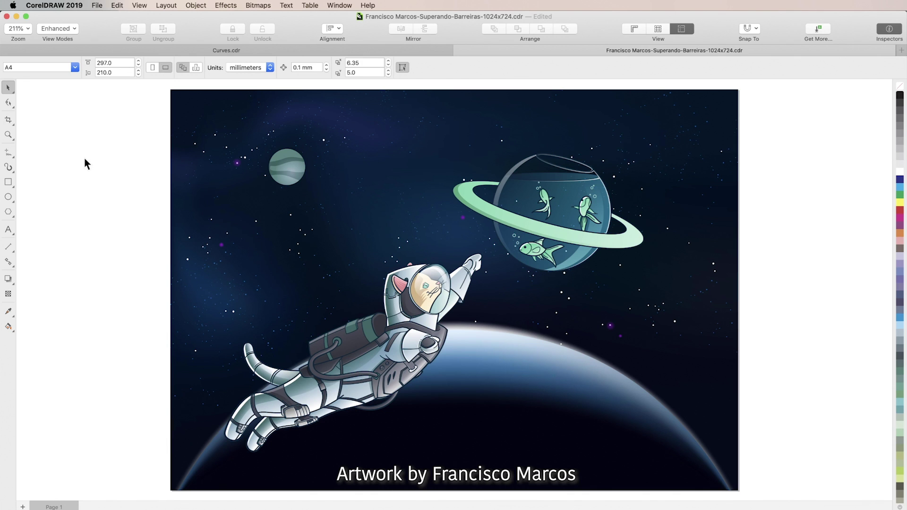
Import asteroid.png from CorelDRAW > DISCOVERY_CENTER > Design Curves onto the artwork
key(super+i)
click(447, 239)
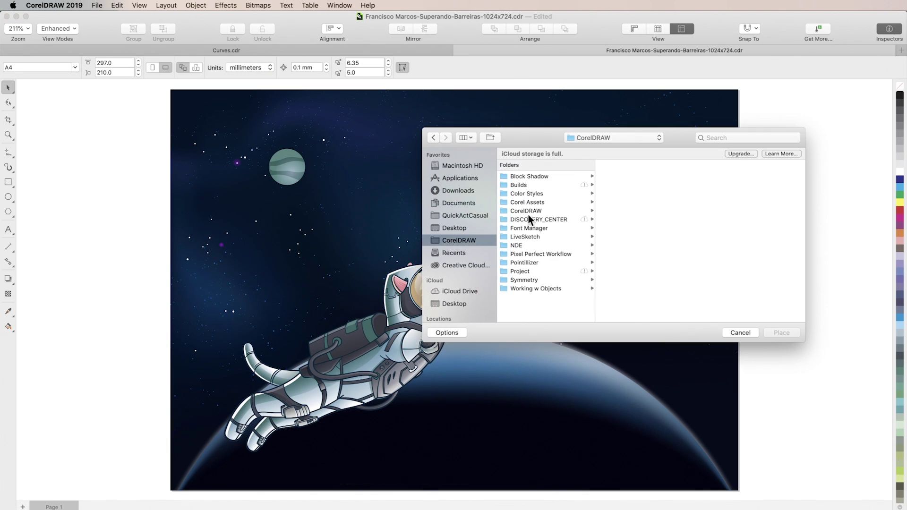
click(530, 218)
click(604, 201)
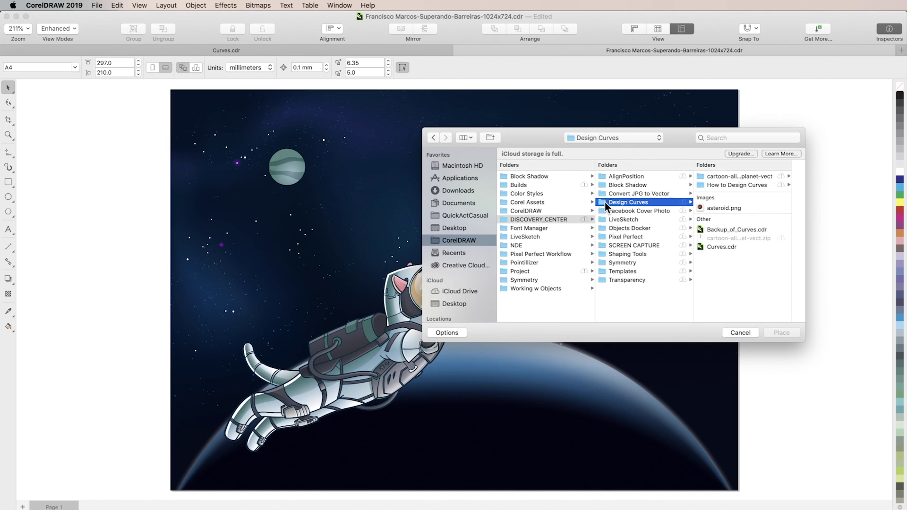
click(723, 208)
click(781, 332)
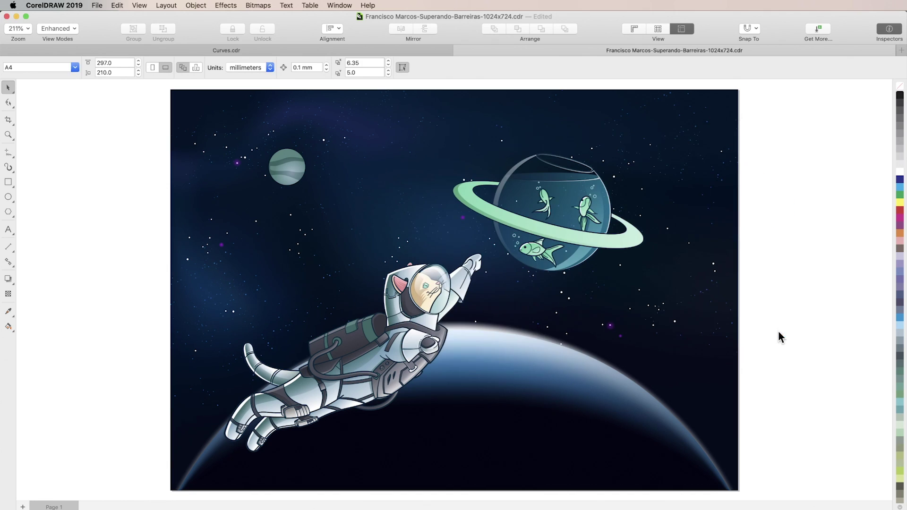
click(525, 294)
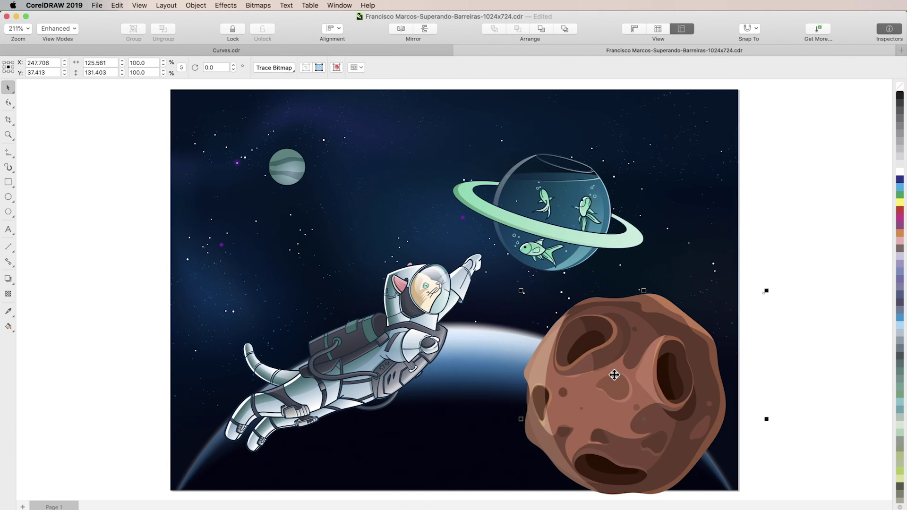
Scale the asteroid to 57.2% and set it on the planet's horizon beside the astronaut
drag(522, 291, 574, 344)
drag(636, 427, 607, 387)
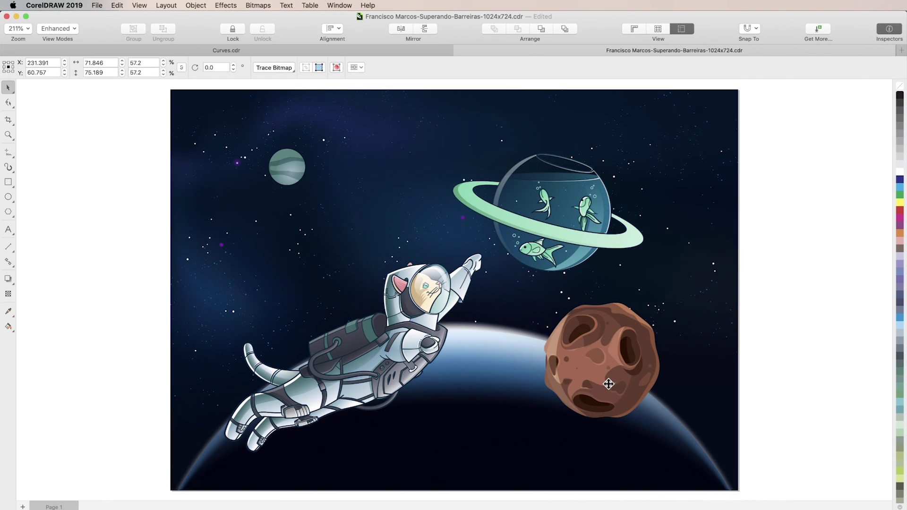
scroll(607, 380, up, 3)
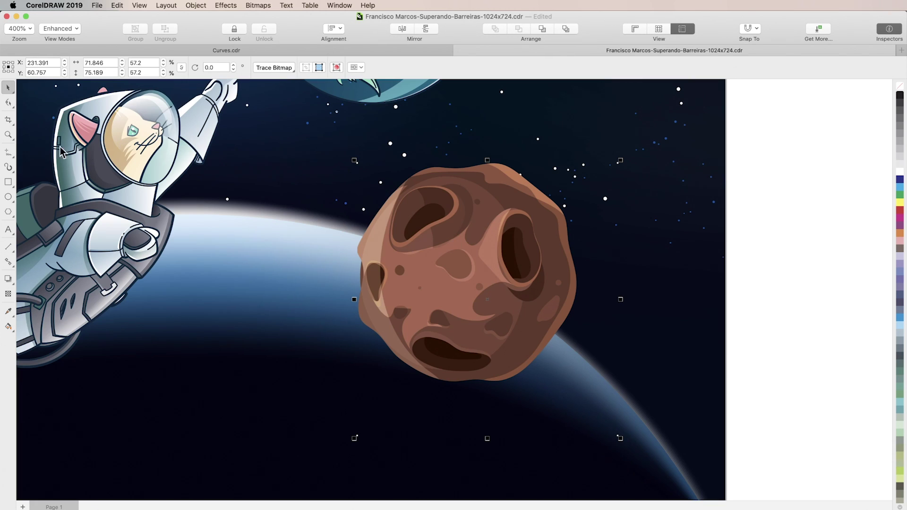
Trace a closed polyline outline around the asteroid's edge
click(8, 152)
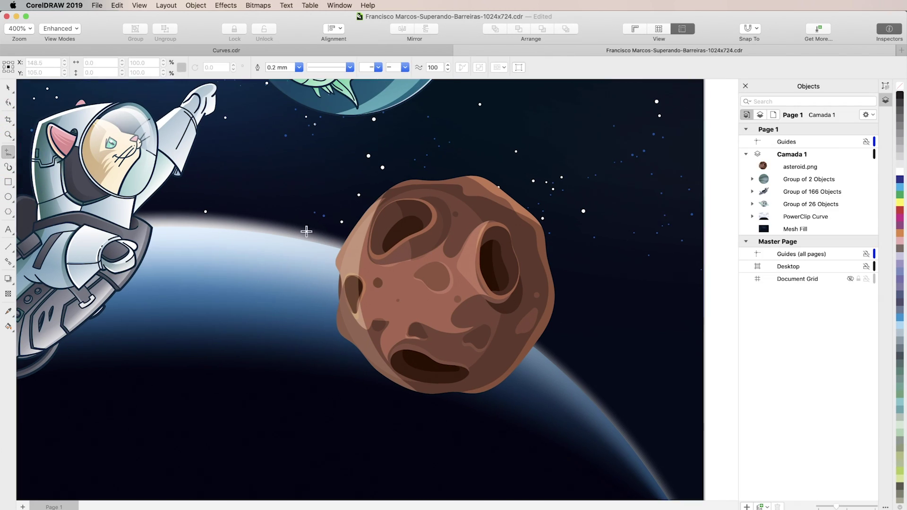
click(361, 219)
click(435, 180)
click(509, 196)
click(547, 255)
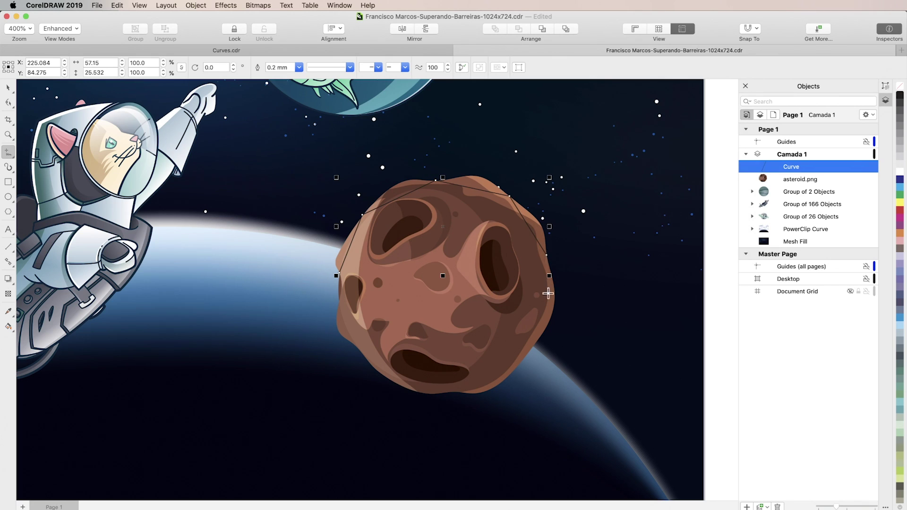
click(529, 350)
click(455, 391)
click(395, 382)
click(356, 348)
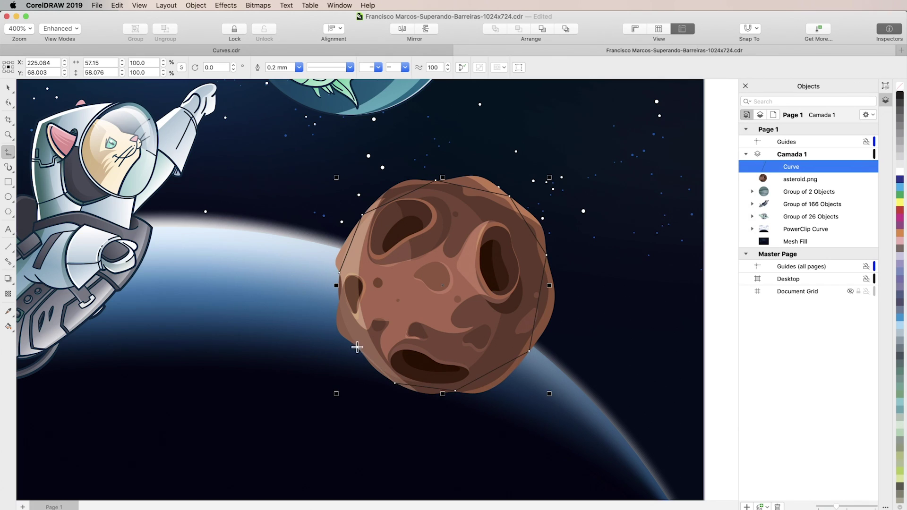
click(335, 323)
click(338, 299)
click(339, 272)
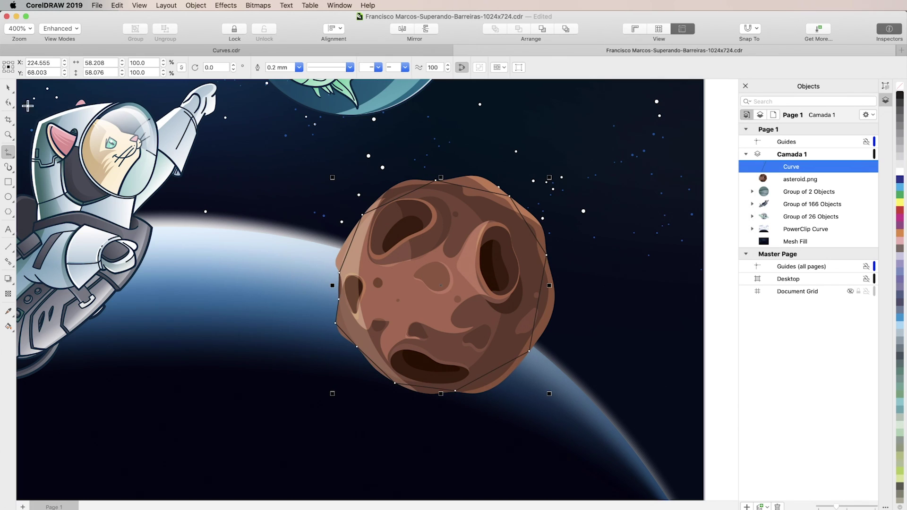
Select all the outline's nodes and convert its straight segments to curves
click(8, 102)
drag(289, 143, 590, 416)
right_click(546, 254)
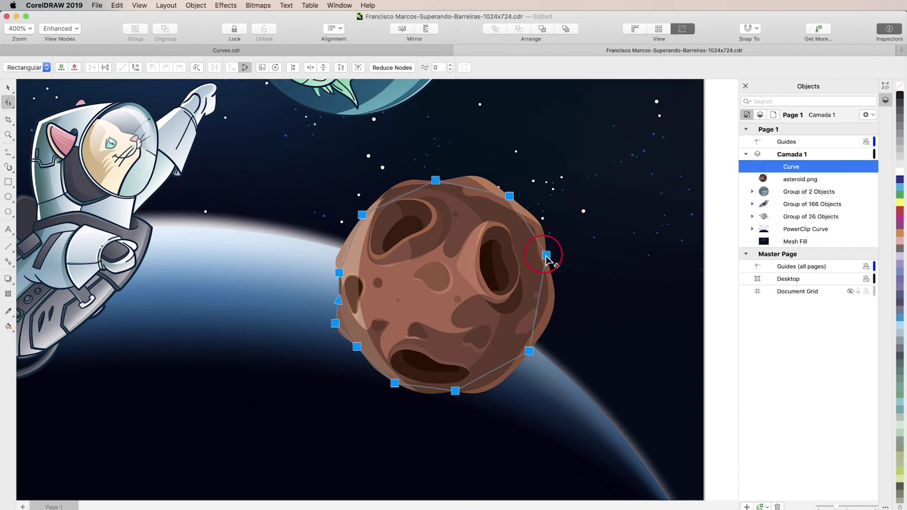
click(593, 317)
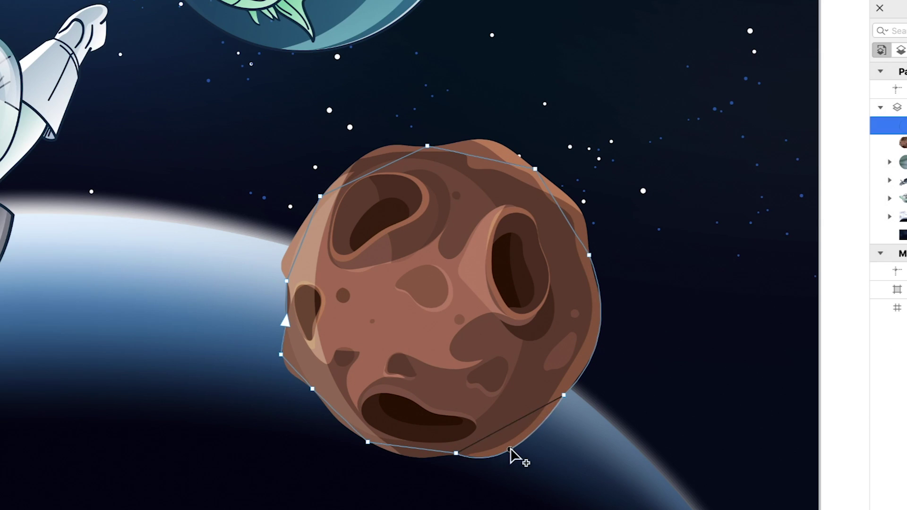
Bend each curve segment outward so the outline hugs the asteroid's rounded edge
drag(411, 448, 411, 455)
drag(340, 417, 340, 426)
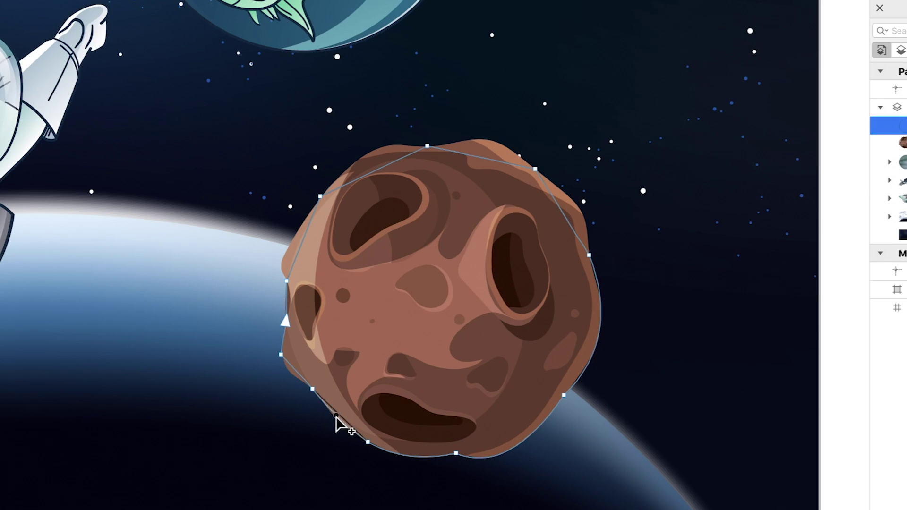
drag(297, 372, 288, 371)
drag(303, 238, 291, 246)
drag(375, 176, 364, 162)
drag(481, 157, 481, 143)
drag(562, 211, 585, 219)
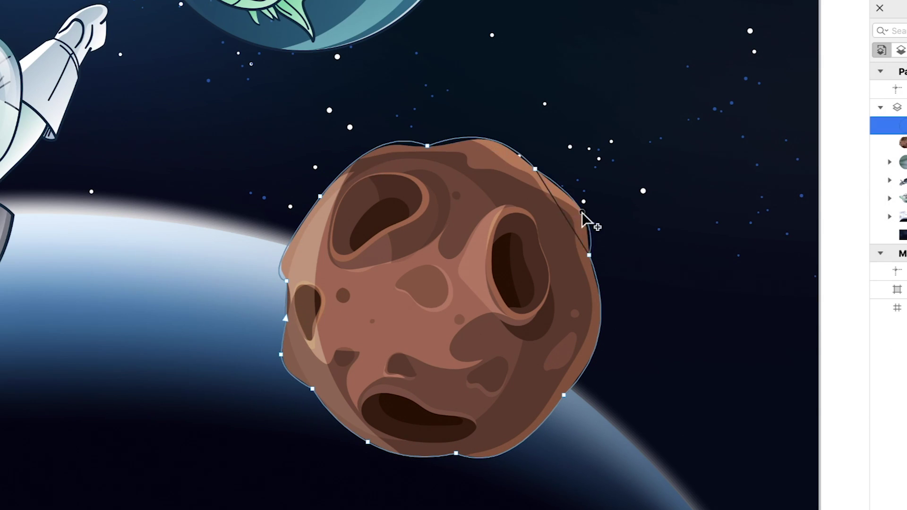
drag(577, 325, 605, 356)
drag(511, 424, 529, 461)
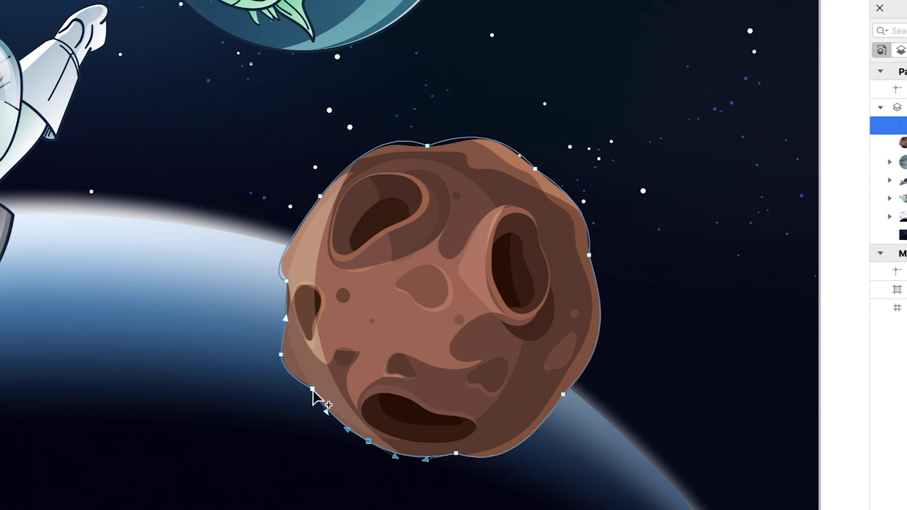
Add an extra node on the outline's left edge and select the whole curve
click(285, 375)
click(286, 281)
right_click(286, 278)
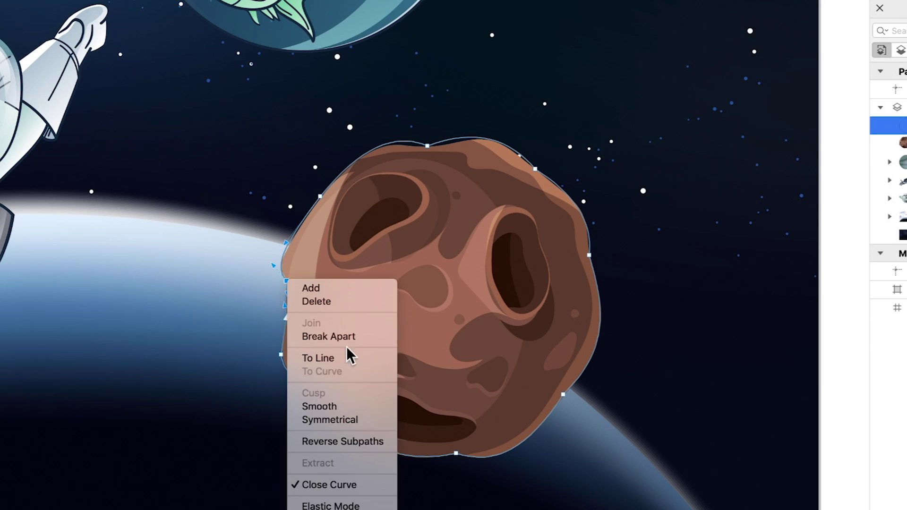
click(304, 285)
key(space)
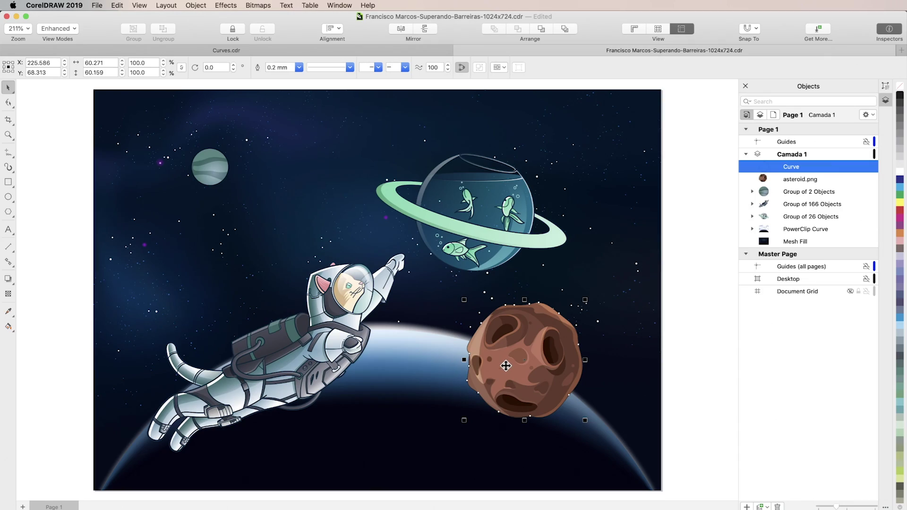
Fill the curve orange, move it to the upper-left sky, and reshape it with a notched left side
click(900, 235)
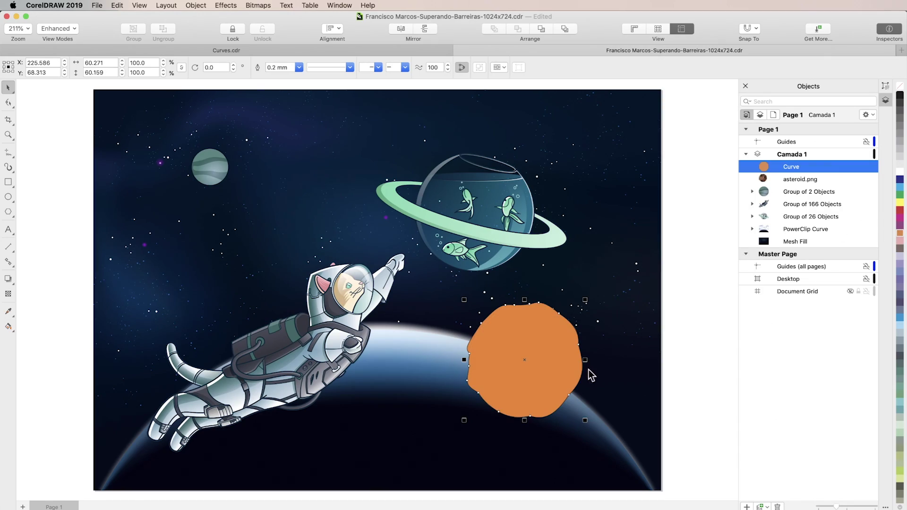
drag(550, 375, 334, 209)
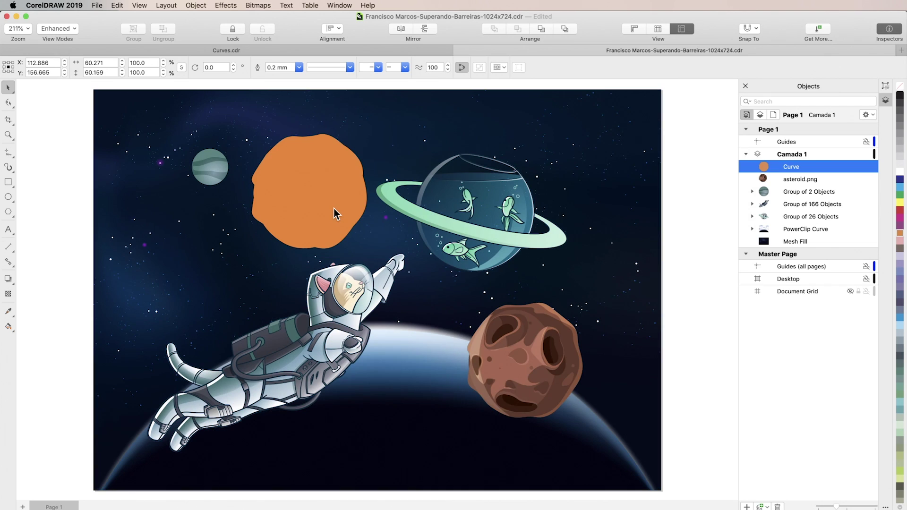
click(9, 103)
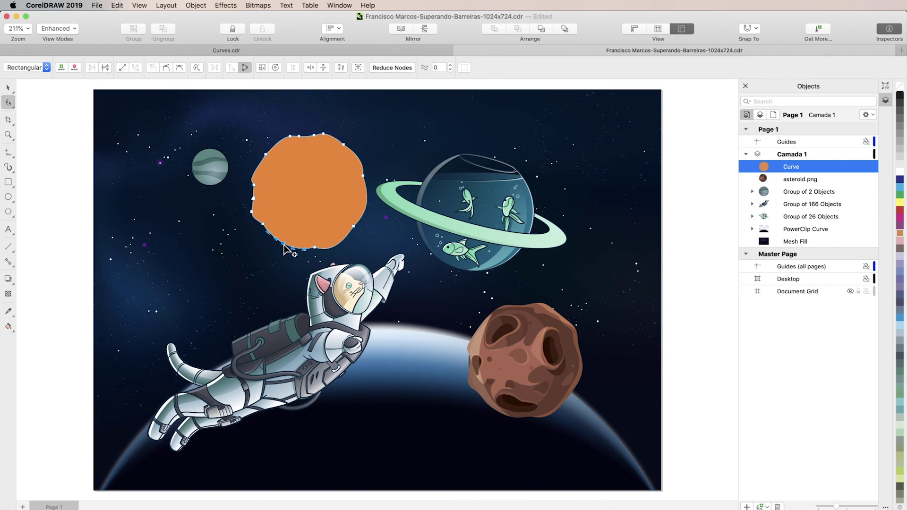
drag(284, 246, 256, 201)
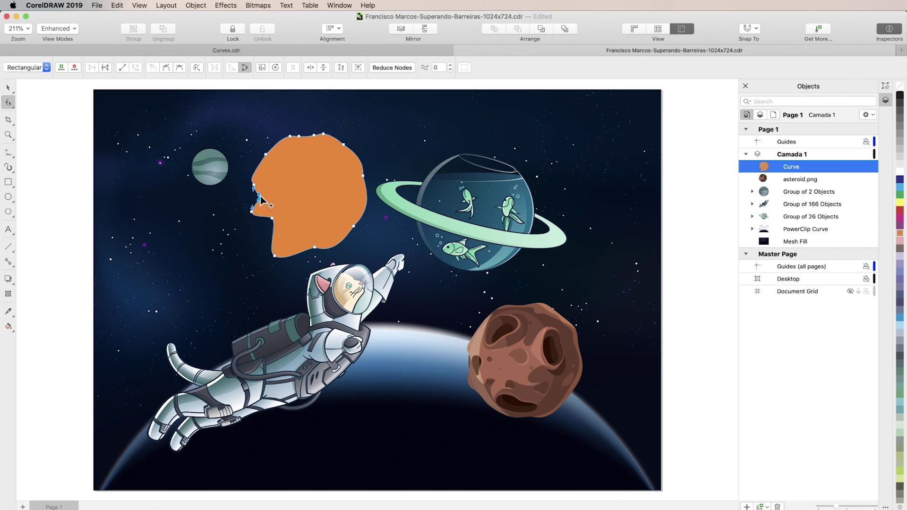
click(274, 151)
drag(344, 145, 371, 135)
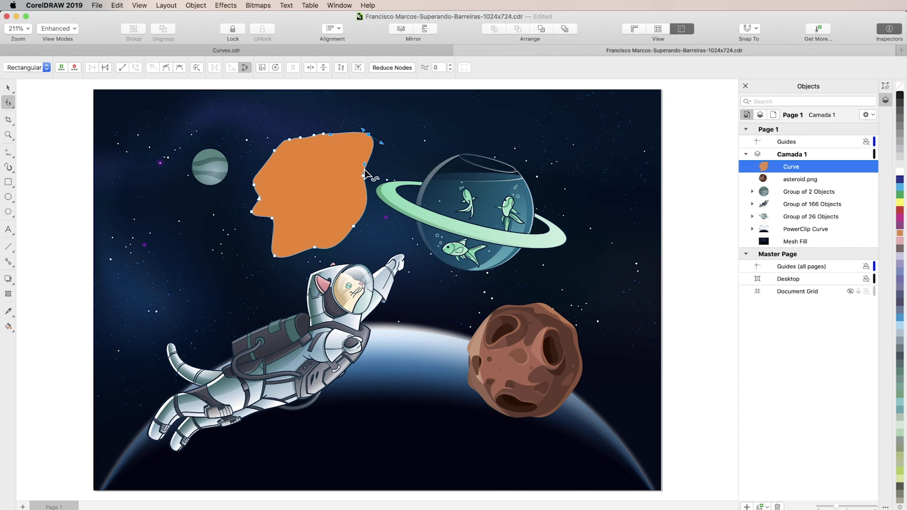